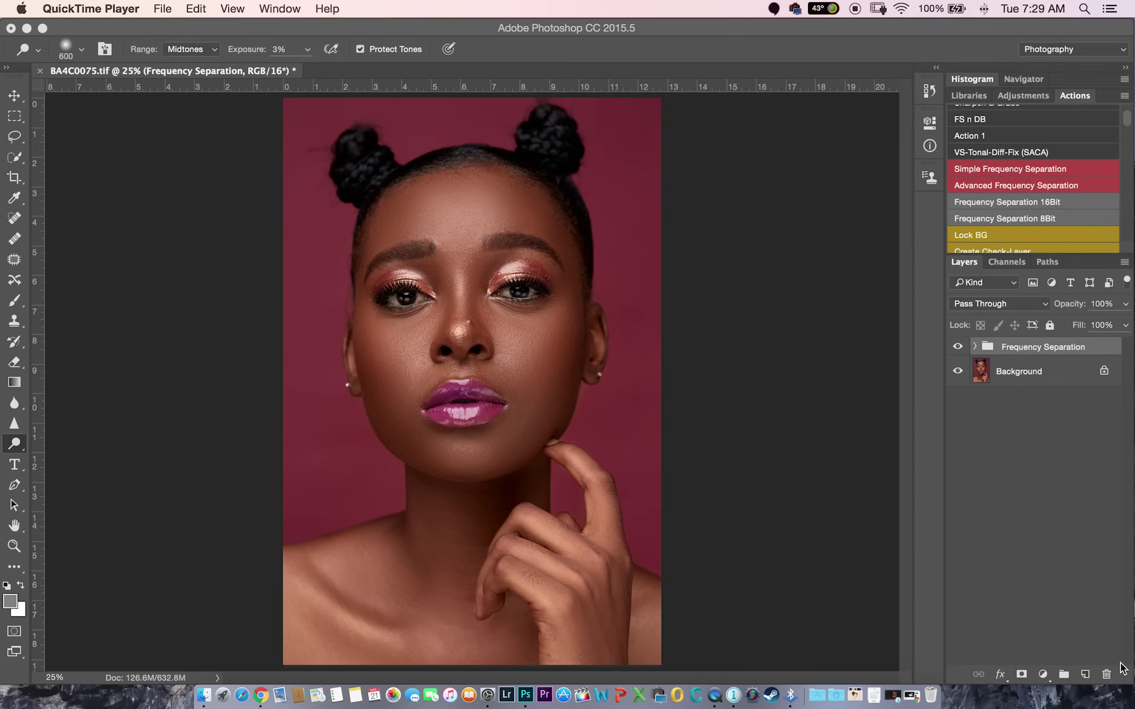
Step: Add a new layer above the Frequency Separation group and fill it with 50% Gray in Normal mode at 100% opacity
click(1088, 622)
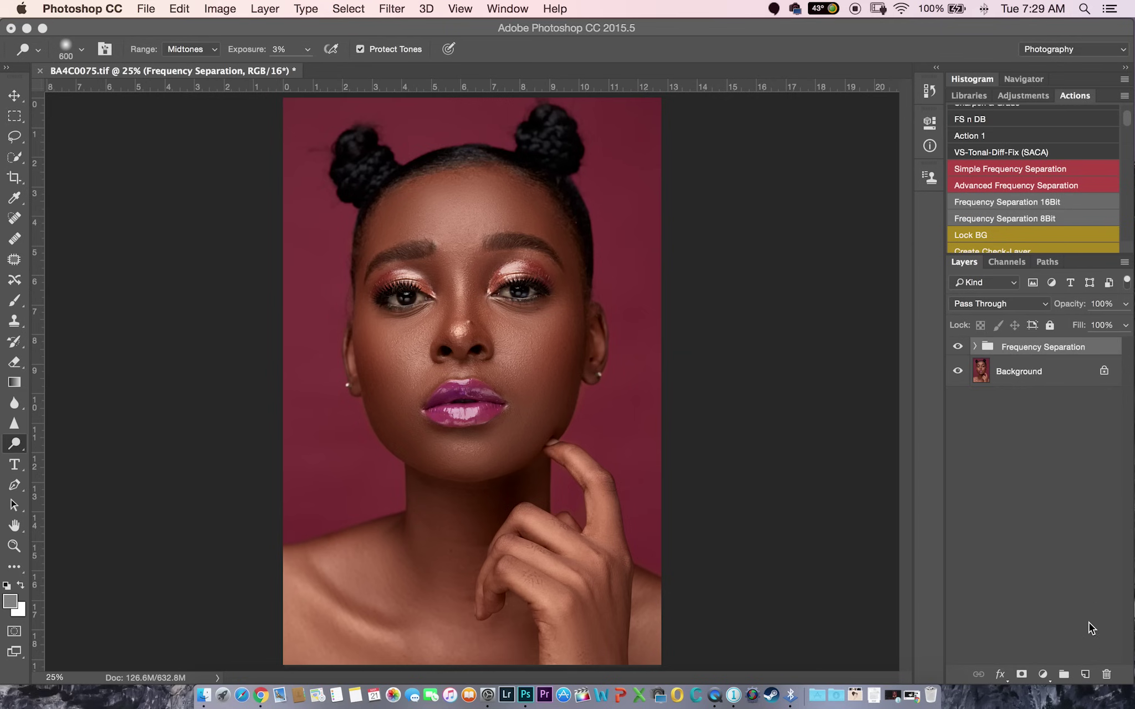
click(1085, 674)
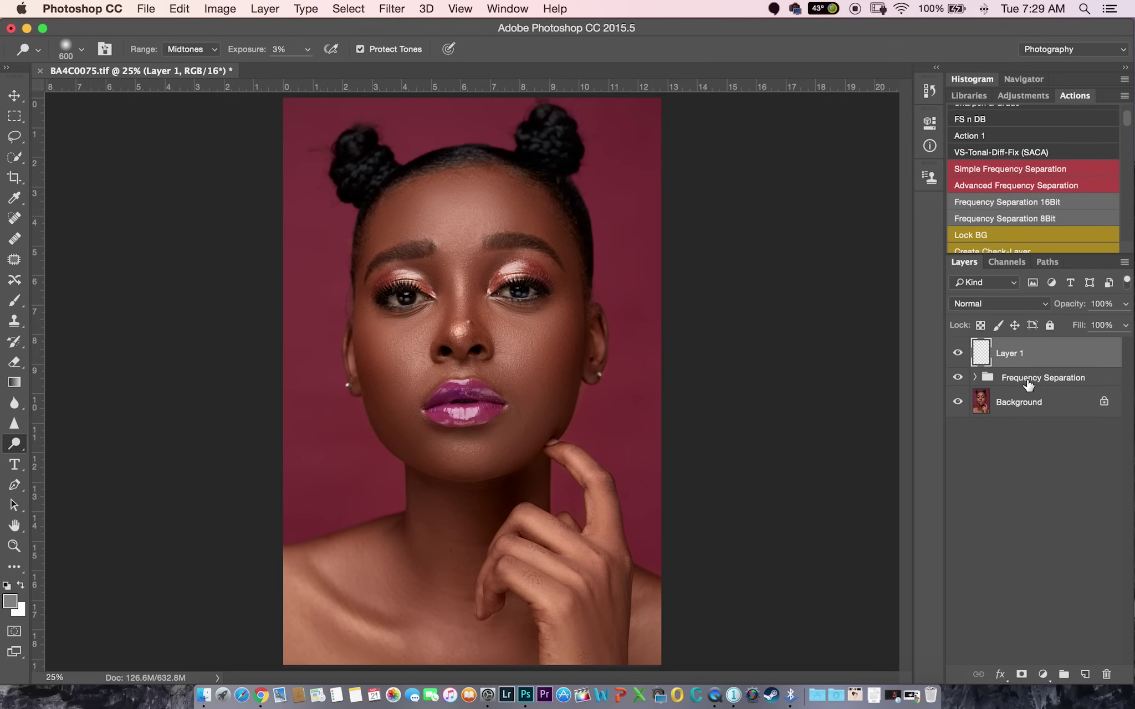
click(179, 9)
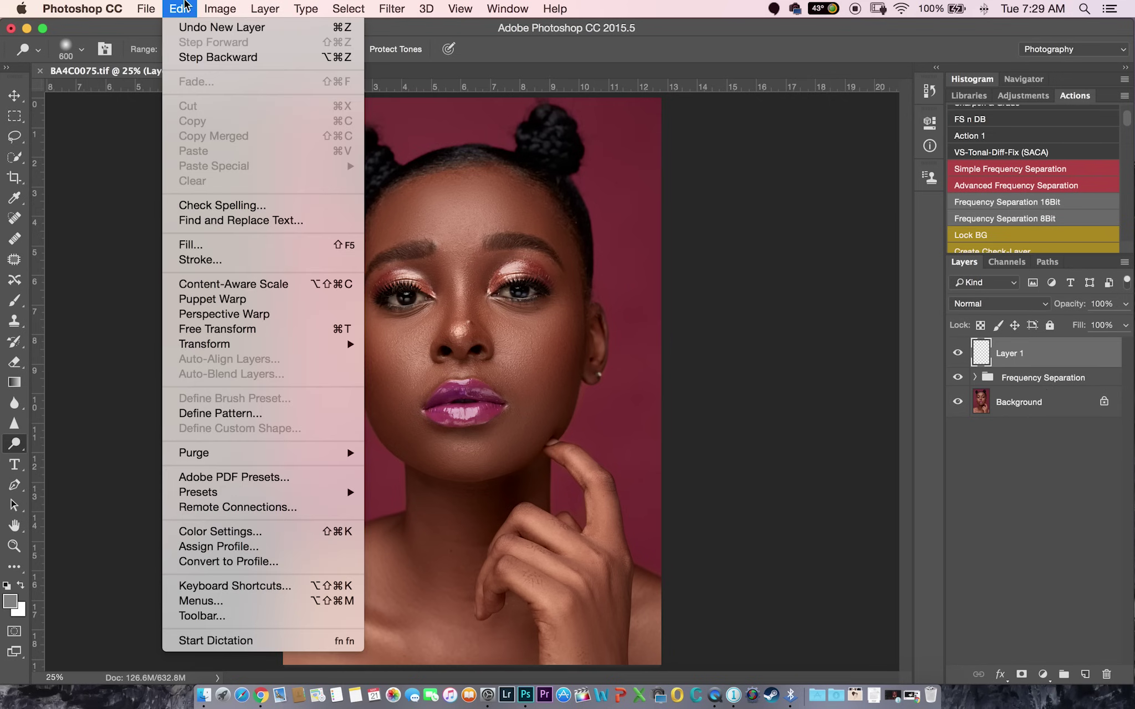
click(220, 252)
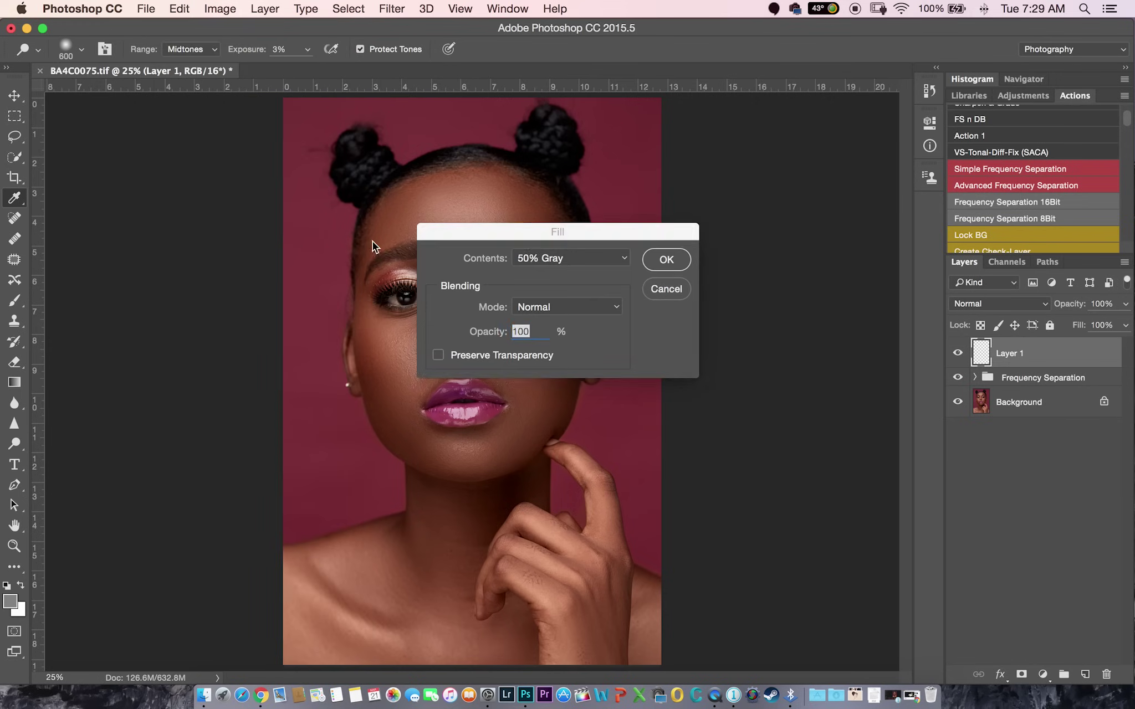
click(544, 258)
click(546, 258)
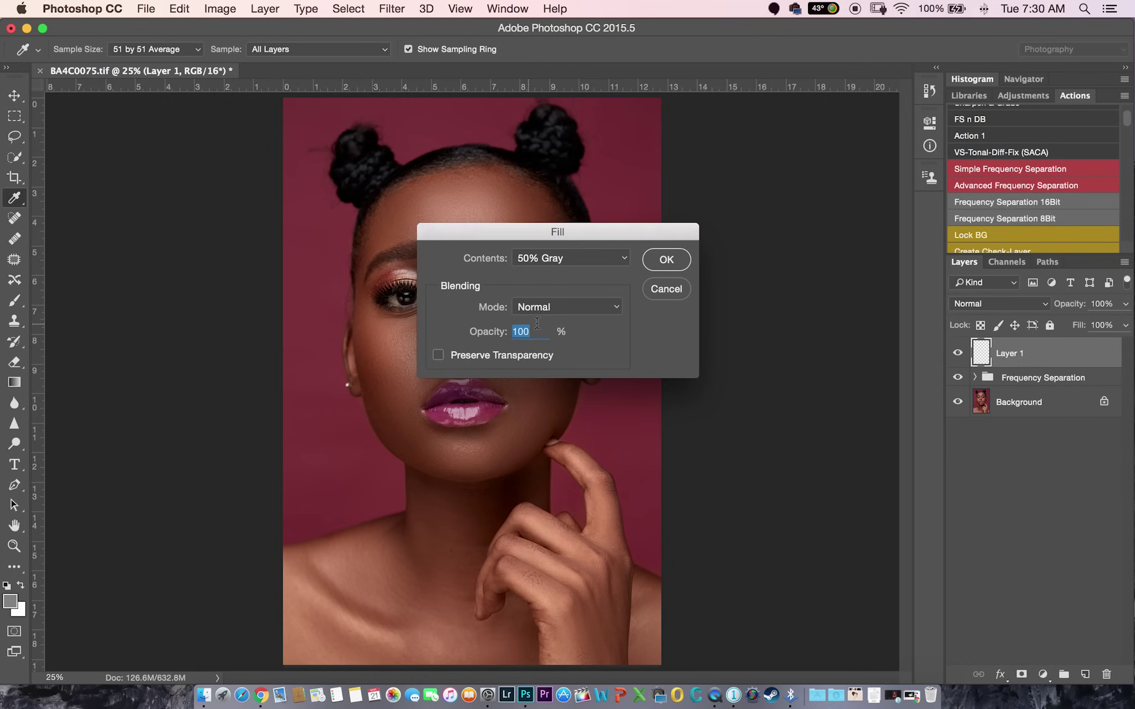
click(667, 260)
key(o)
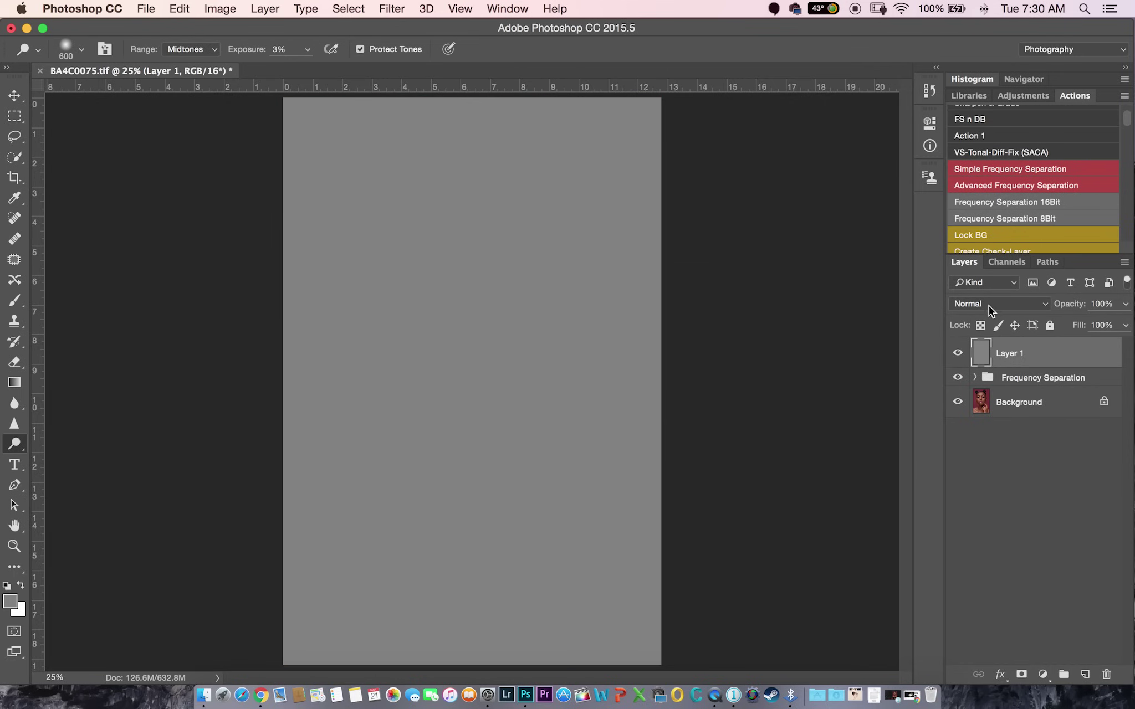
Step: Set the gray layer's blend mode to Soft Light and duplicate the layer
click(994, 308)
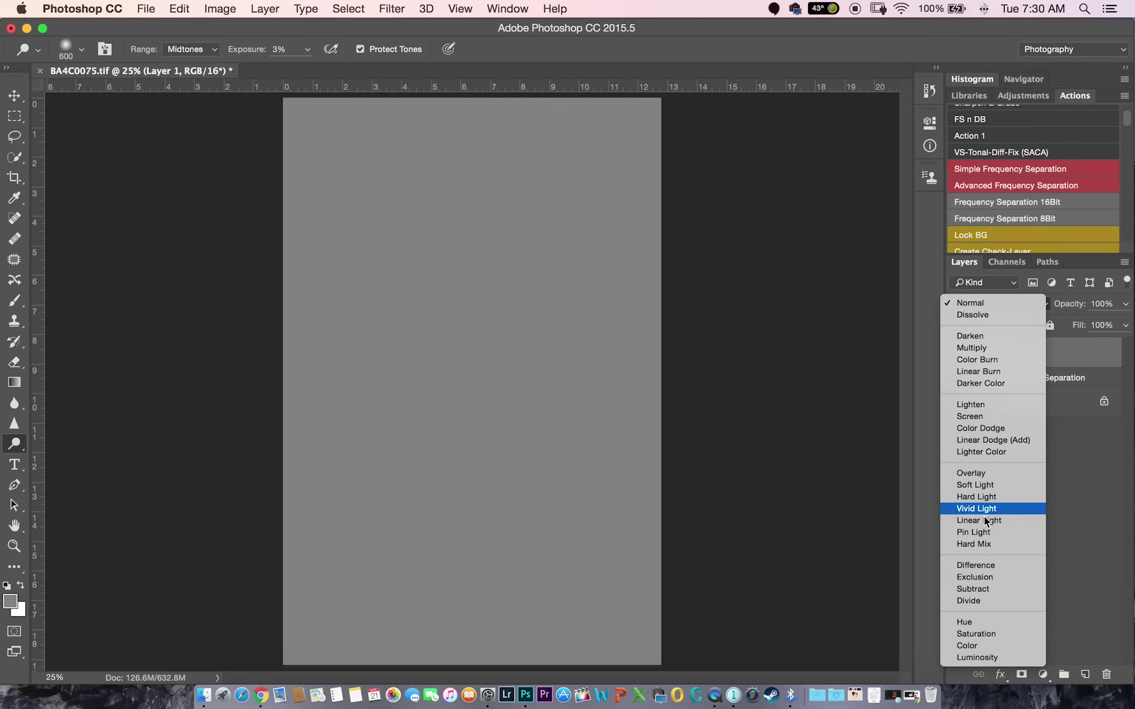
click(986, 485)
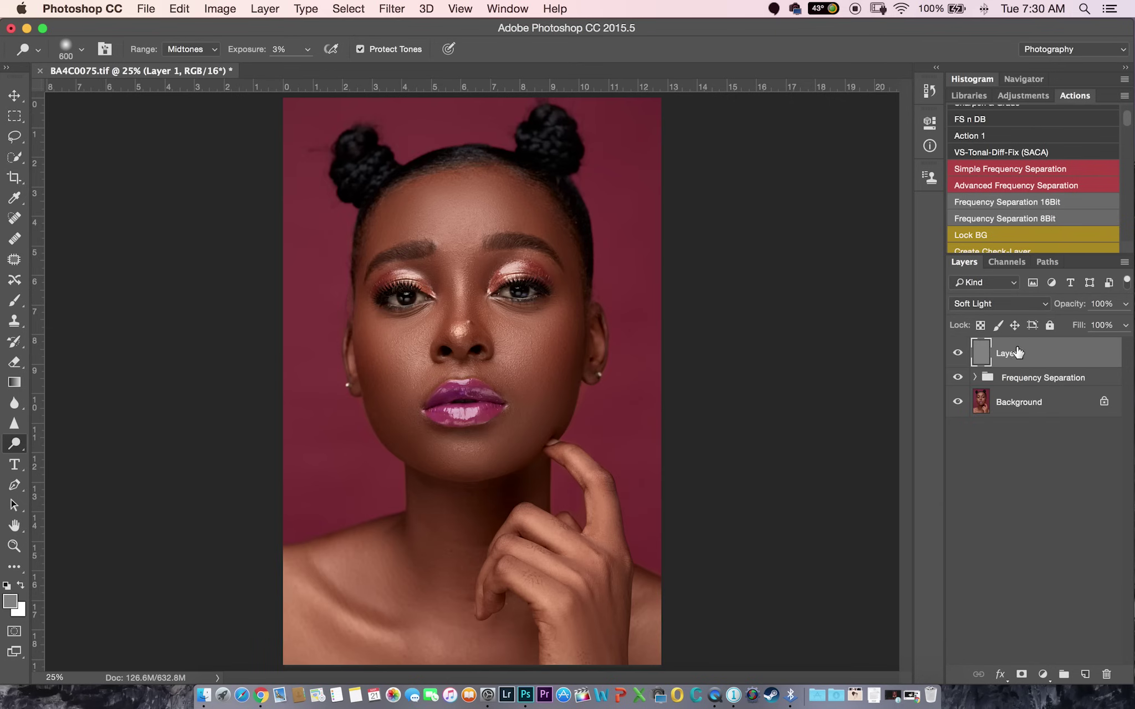
key(super+j)
Step: Rename the lower gray layer as Dodge and the upper copy as Burn
double_click(1008, 382)
text(Dodge)
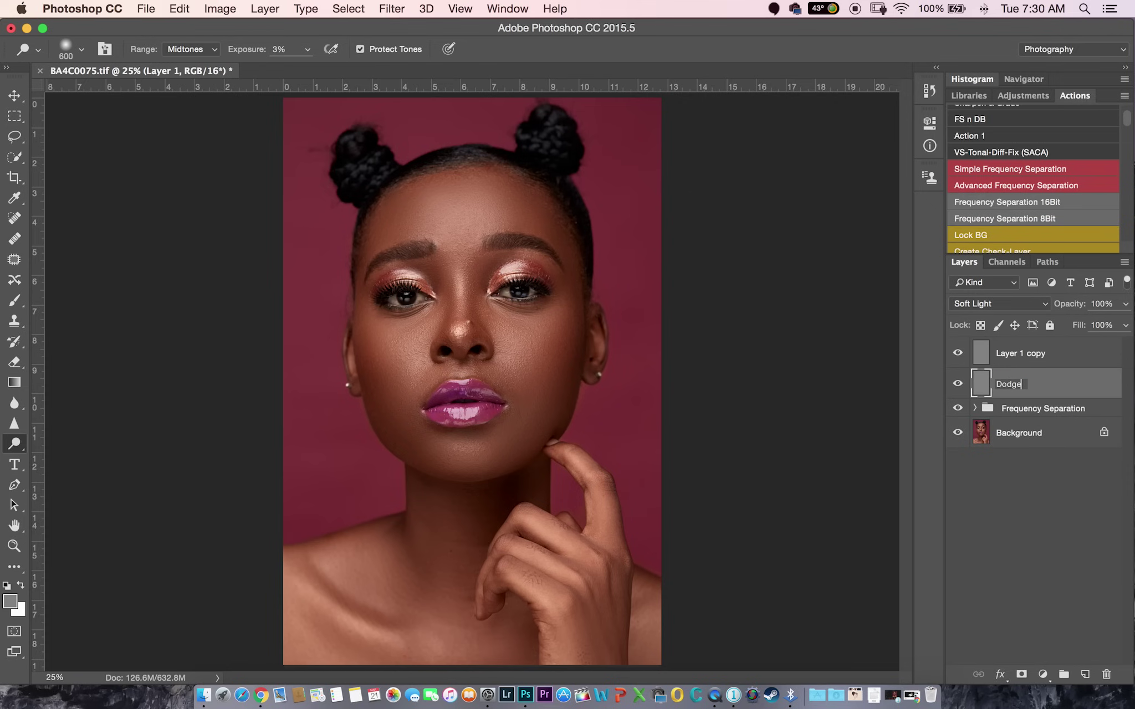
double_click(1014, 353)
text(Burn)
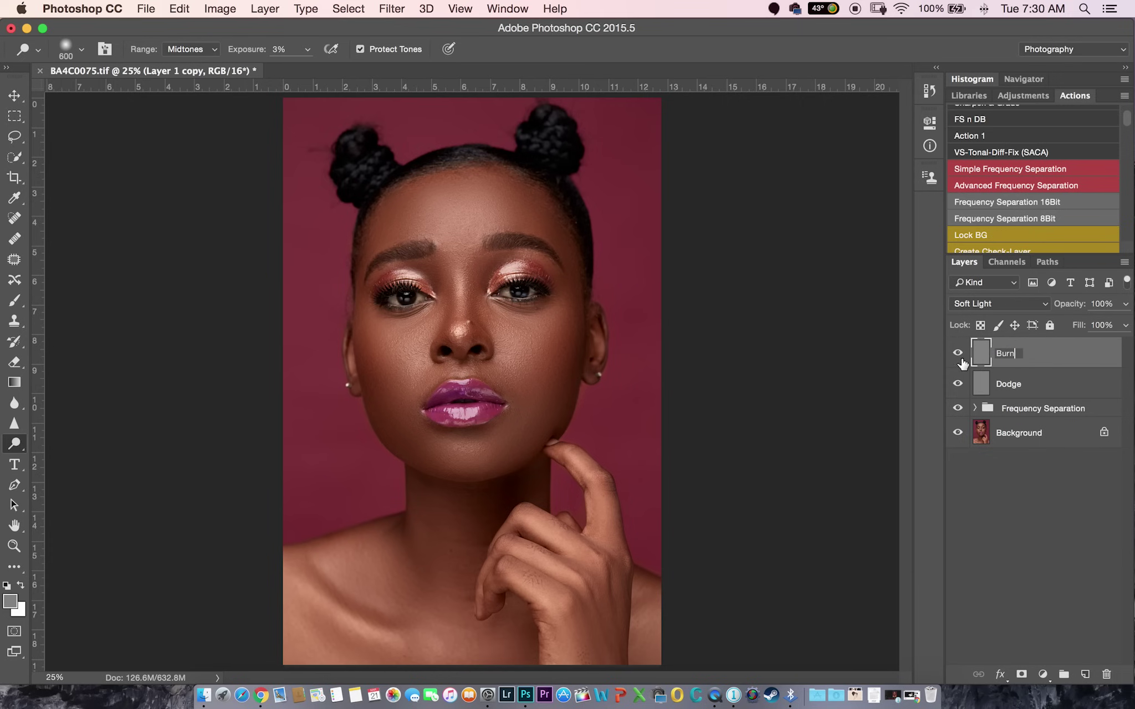
key(Return)
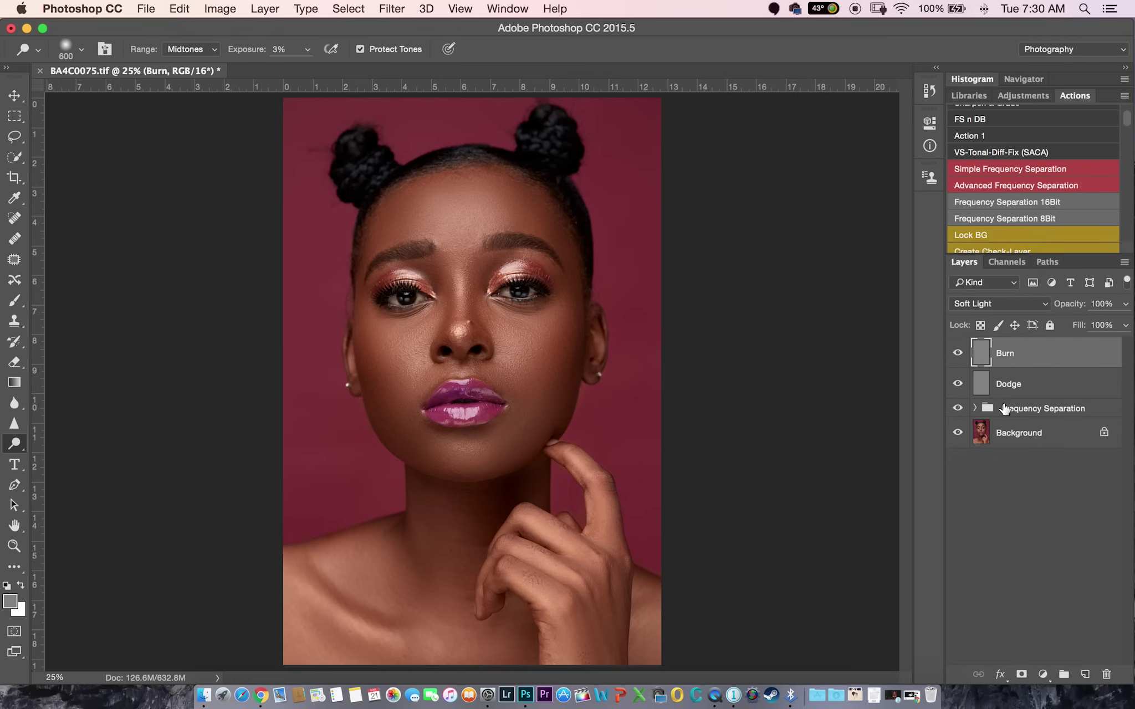
Step: Group the Burn and Dodge layers and name the group D&B
shift+click(1043, 392)
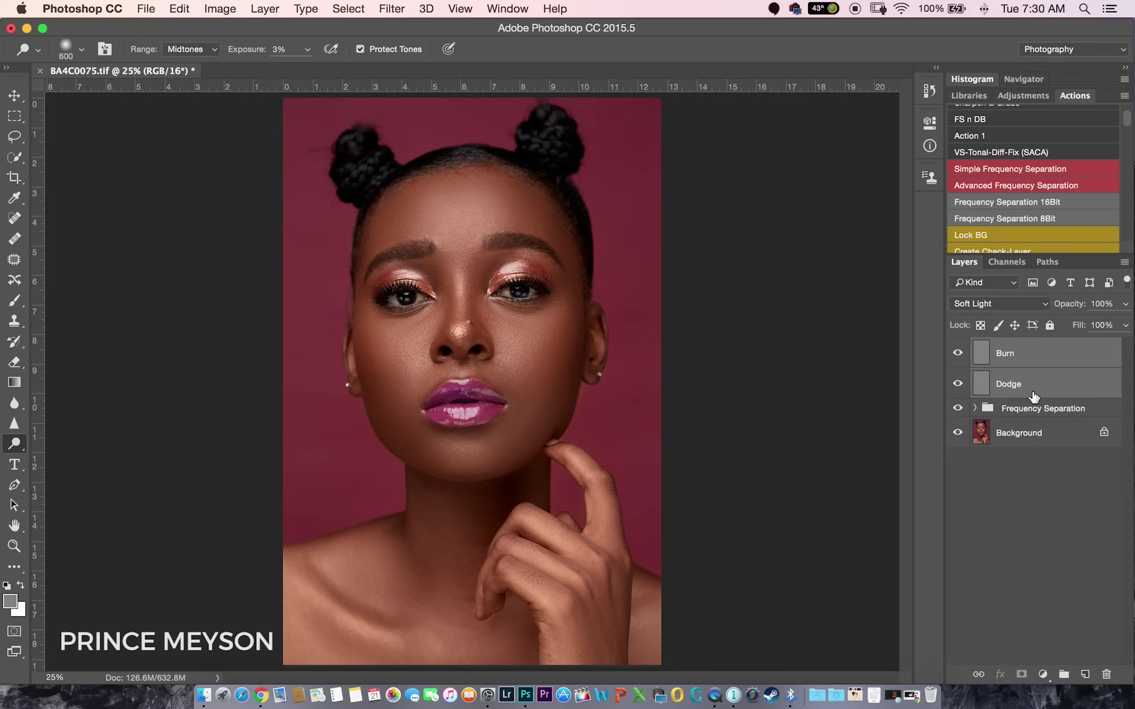
key(super+g)
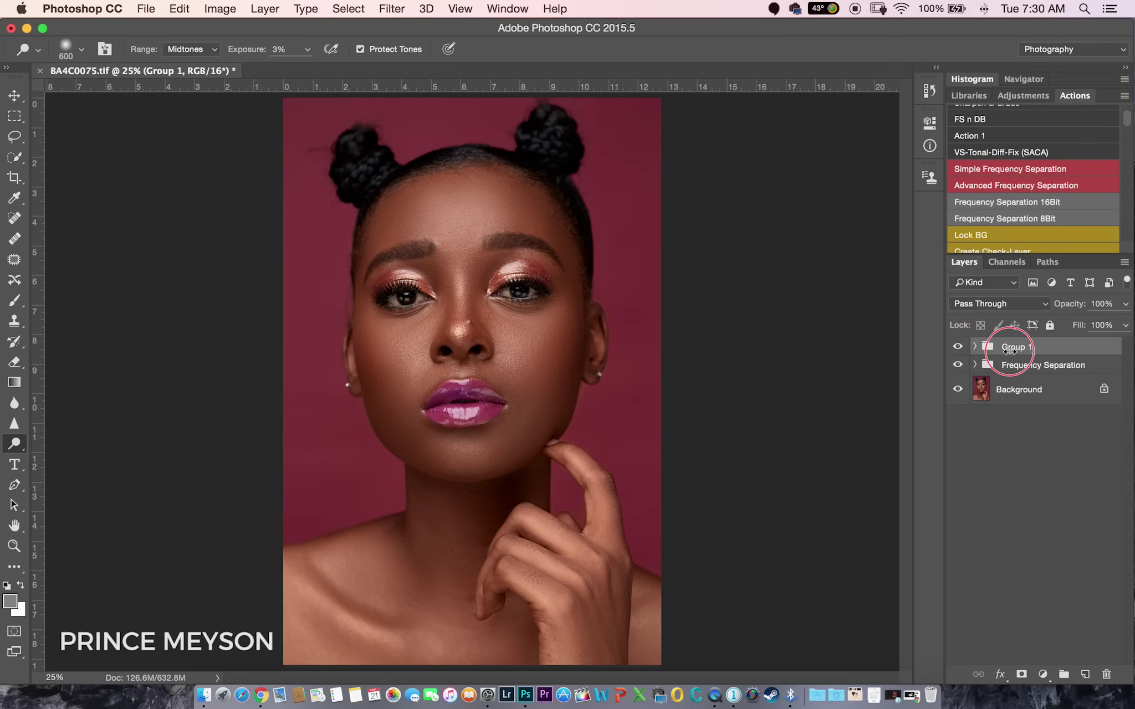
double_click(1013, 347)
text(D)
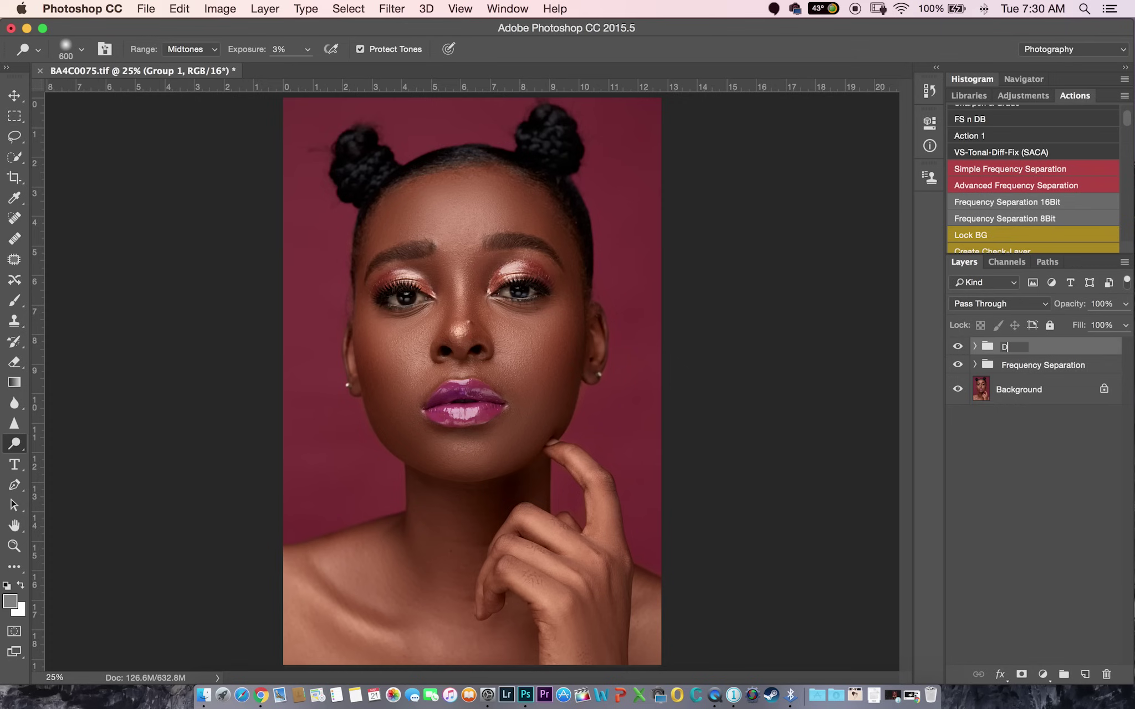
text(&B)
key(Return)
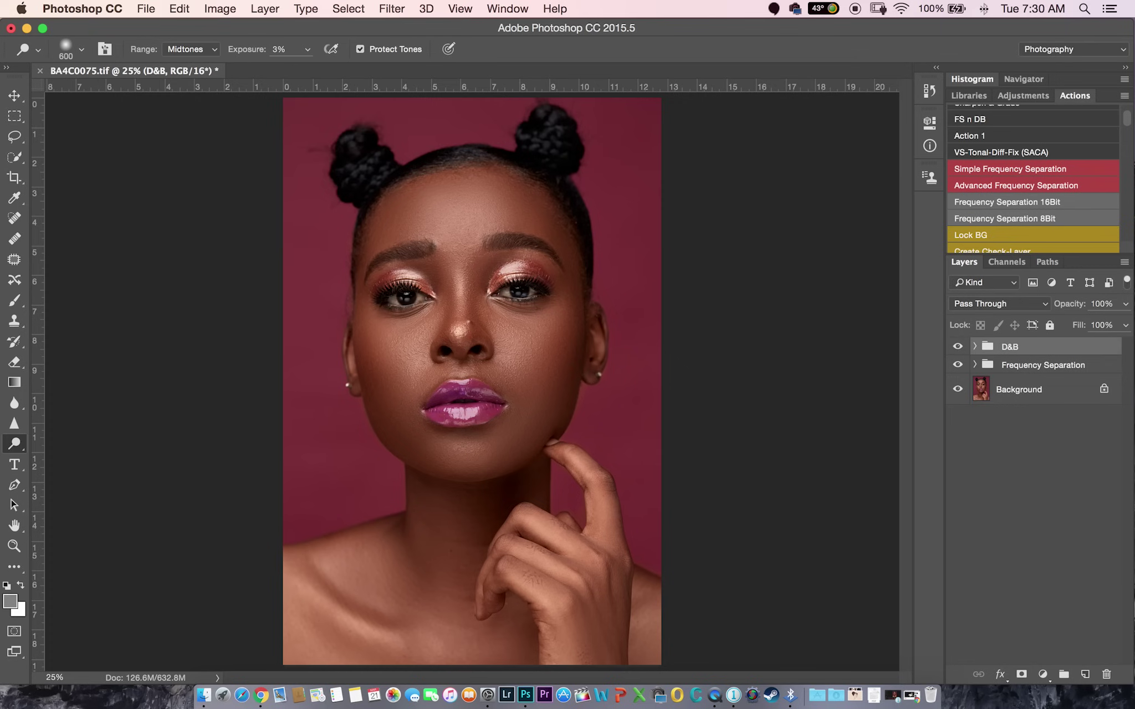
Step: Select the Dodge layer inside the D&B group and activate the Dodge tool
click(975, 347)
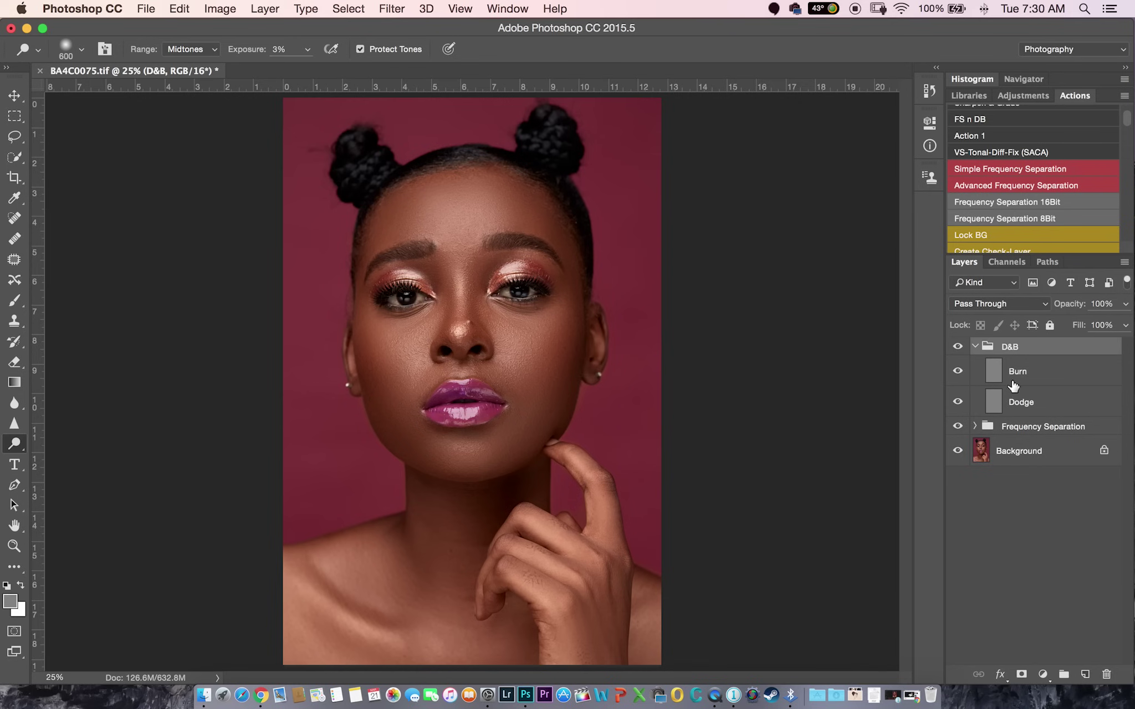
click(1020, 405)
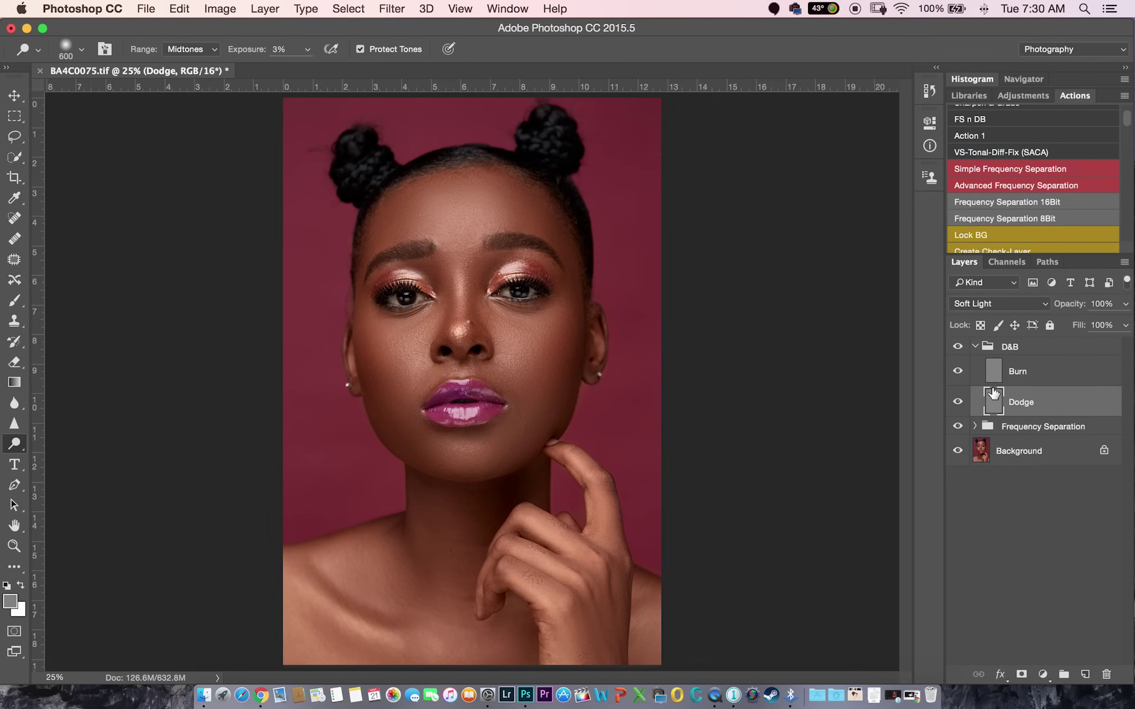
right_click(23, 454)
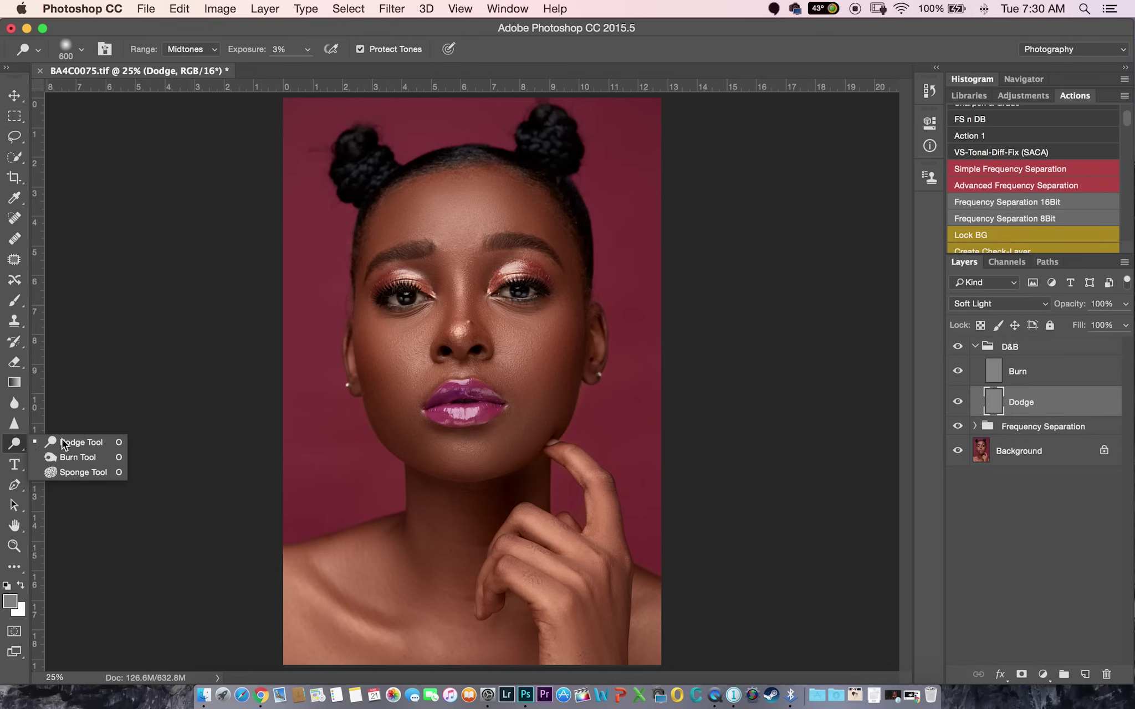
click(71, 441)
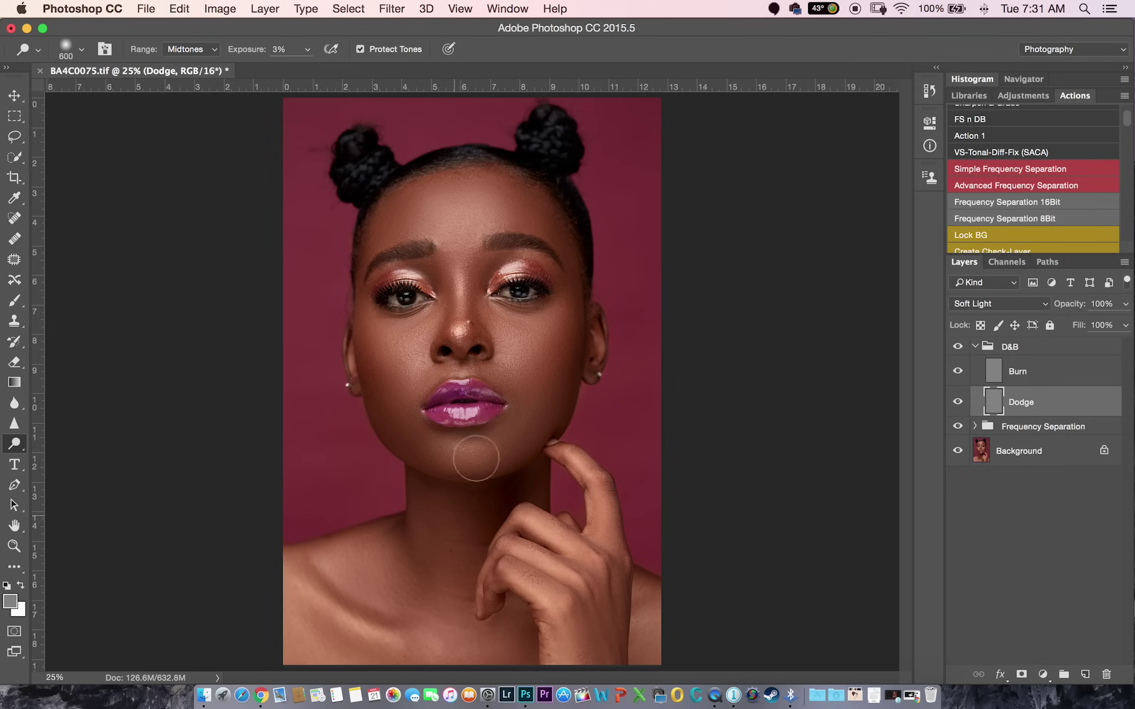
right_click(529, 495)
click(749, 289)
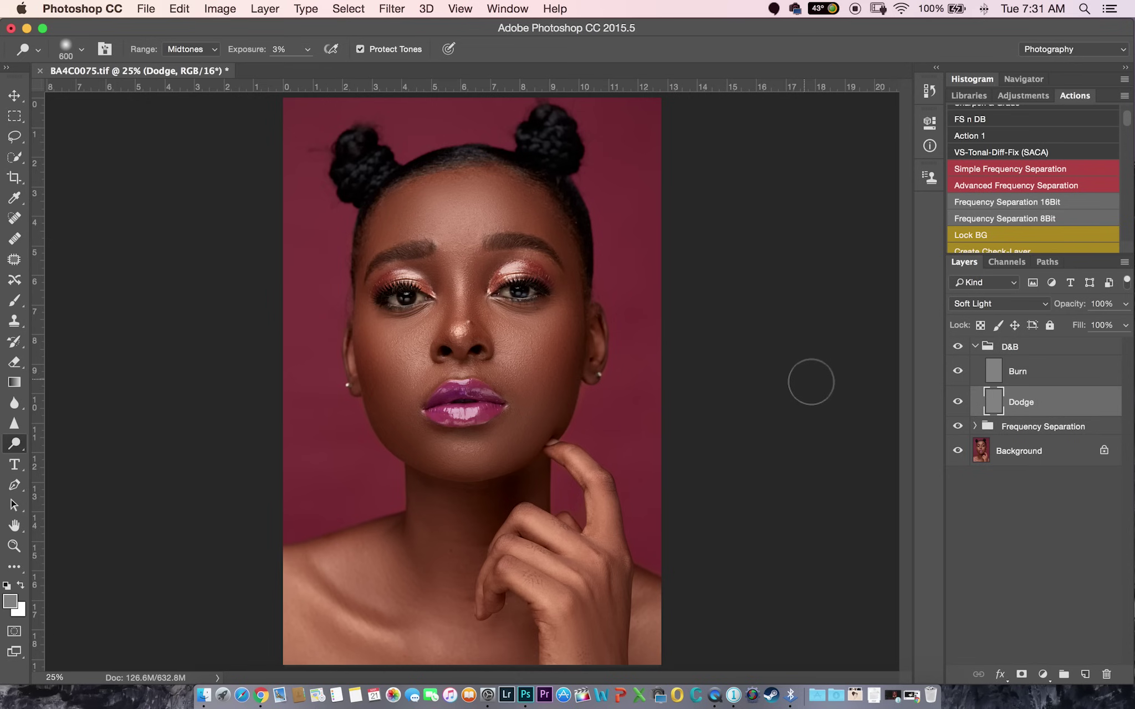
Step: Hide the Frequency Separation group and dodge the cheek highlight below the eye, adjusting the brush size to the area
click(957, 427)
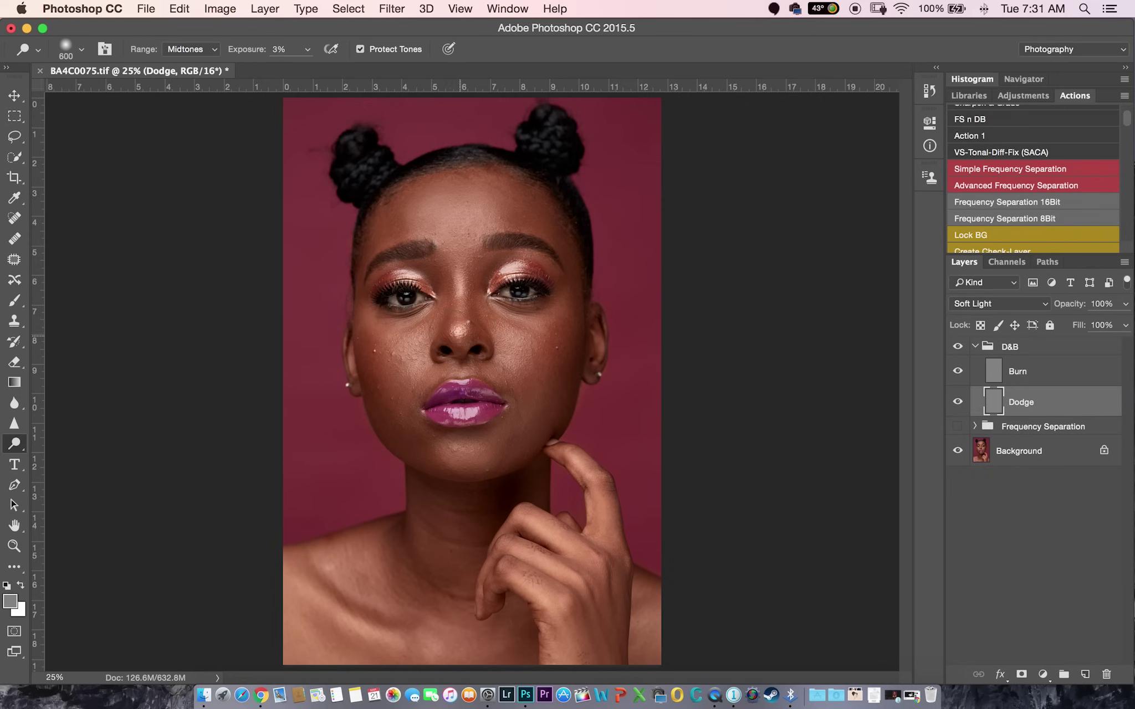
key(bracketleft)
key(bracketleft)
key(bracketleft)
key(bracketleft)
key(bracketright)
key(bracketright)
click(398, 325)
key(bracketleft)
key(bracketleft)
key(bracketleft)
key(bracketleft)
key(bracketright)
key(bracketright)
key(bracketright)
key(bracketright)
key(bracketleft)
key(bracketleft)
key(bracketright)
key(bracketright)
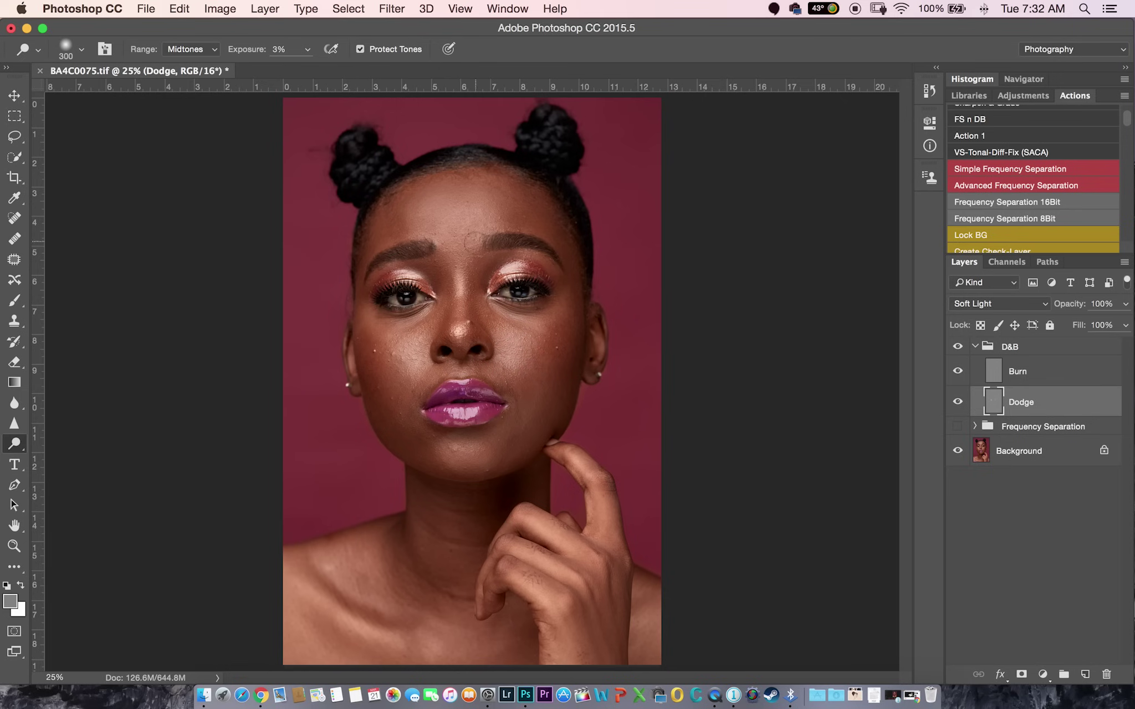
Step: Dodge the bridge and tip of the nose with a smaller brush, and show the Frequency Separation group again
key(bracketleft)
key(bracketleft)
key(bracketleft)
key(bracketleft)
key(bracketleft)
drag(460, 285, 455, 273)
drag(462, 333, 459, 331)
key(bracketright)
click(958, 428)
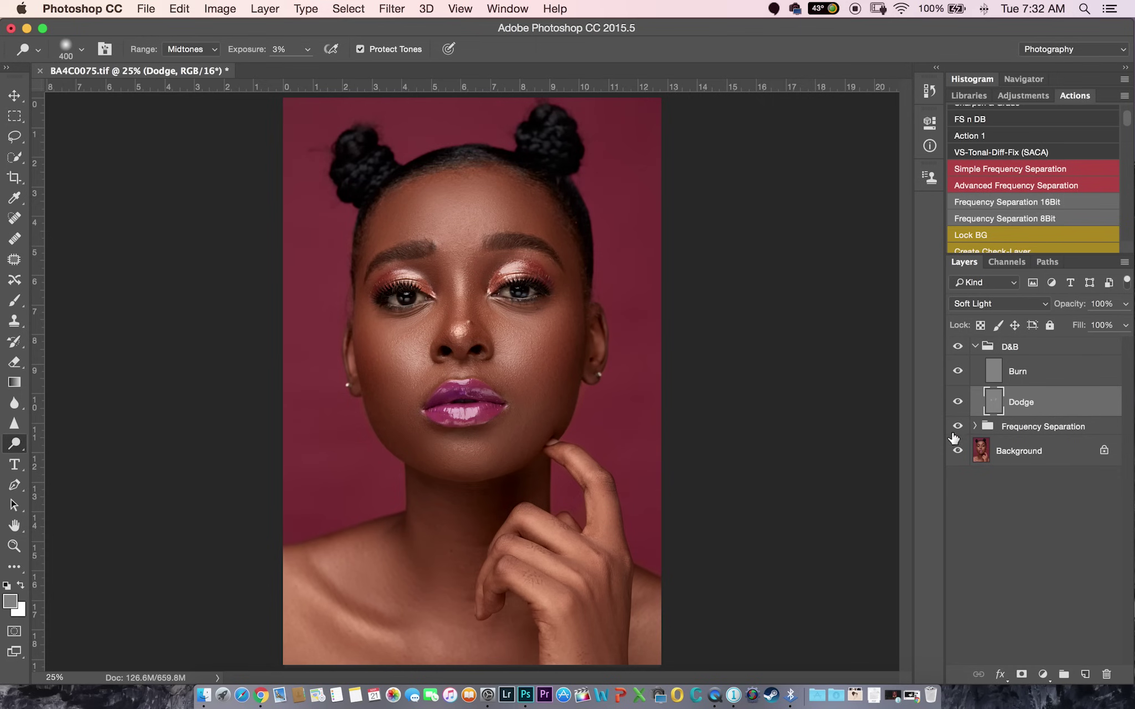
Step: Toggle the Dodge layer's visibility to compare the face before and after the highlights
click(957, 403)
click(957, 403)
click(957, 404)
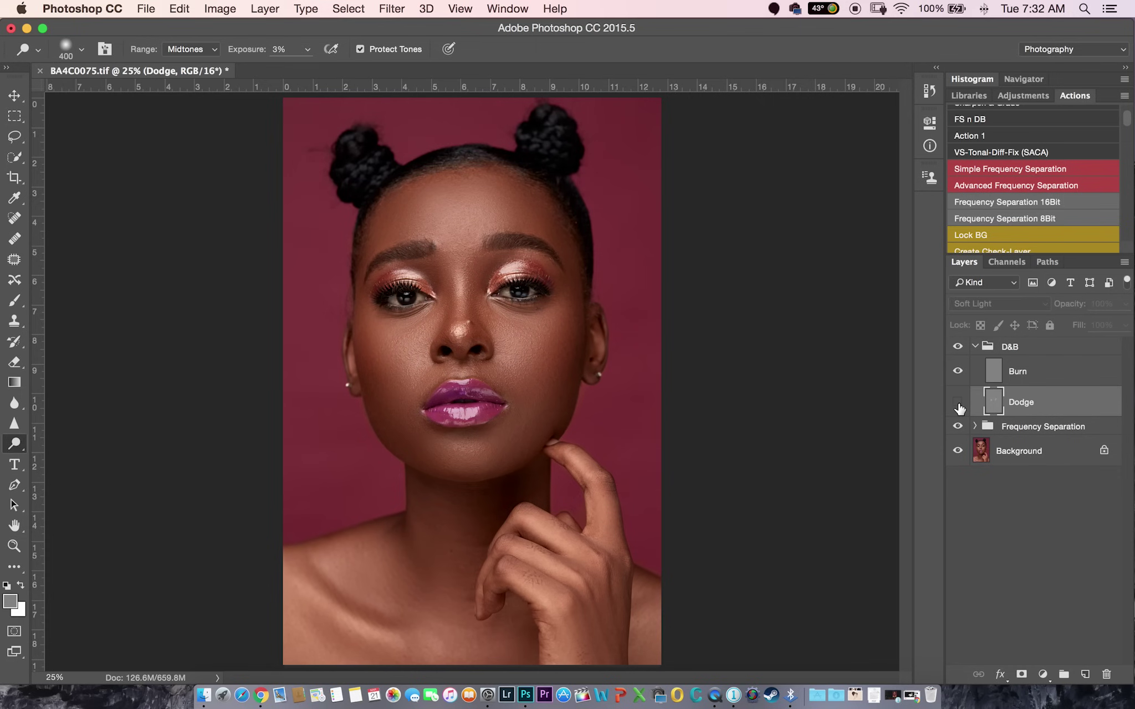
click(958, 403)
click(958, 404)
click(959, 404)
click(959, 404)
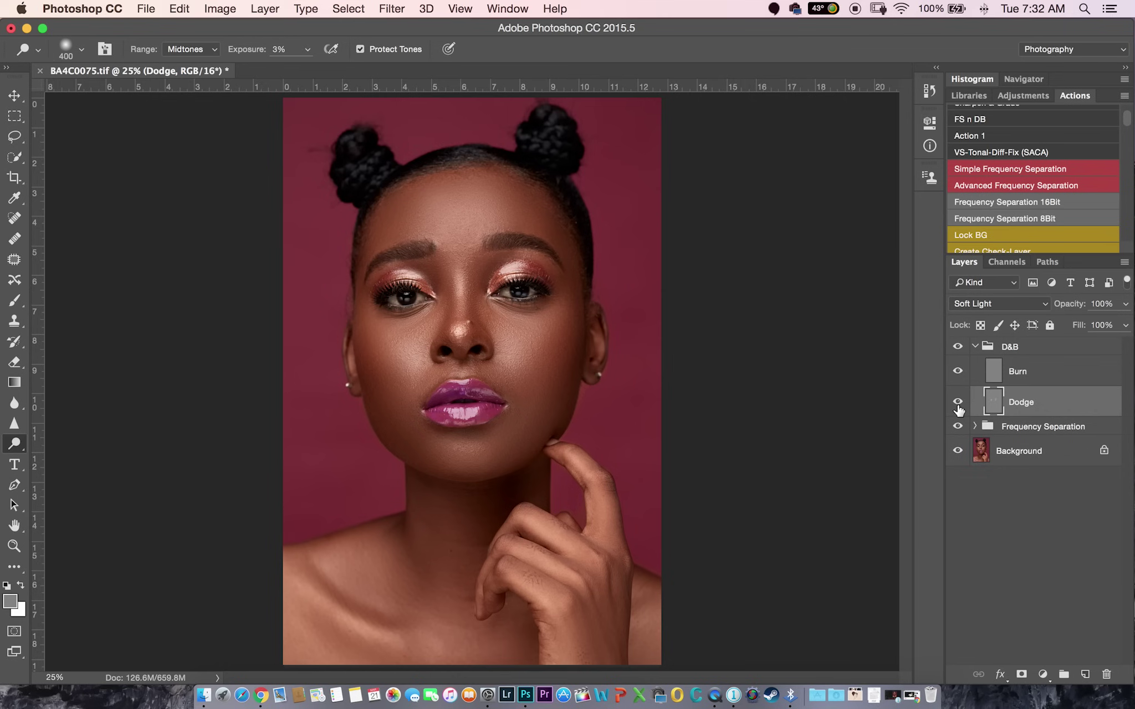
Step: Dodge the chin and the centre of the forehead while the Frequency Separation group is temporarily hidden
key(bracketleft)
key(bracketleft)
key(bracketleft)
click(958, 426)
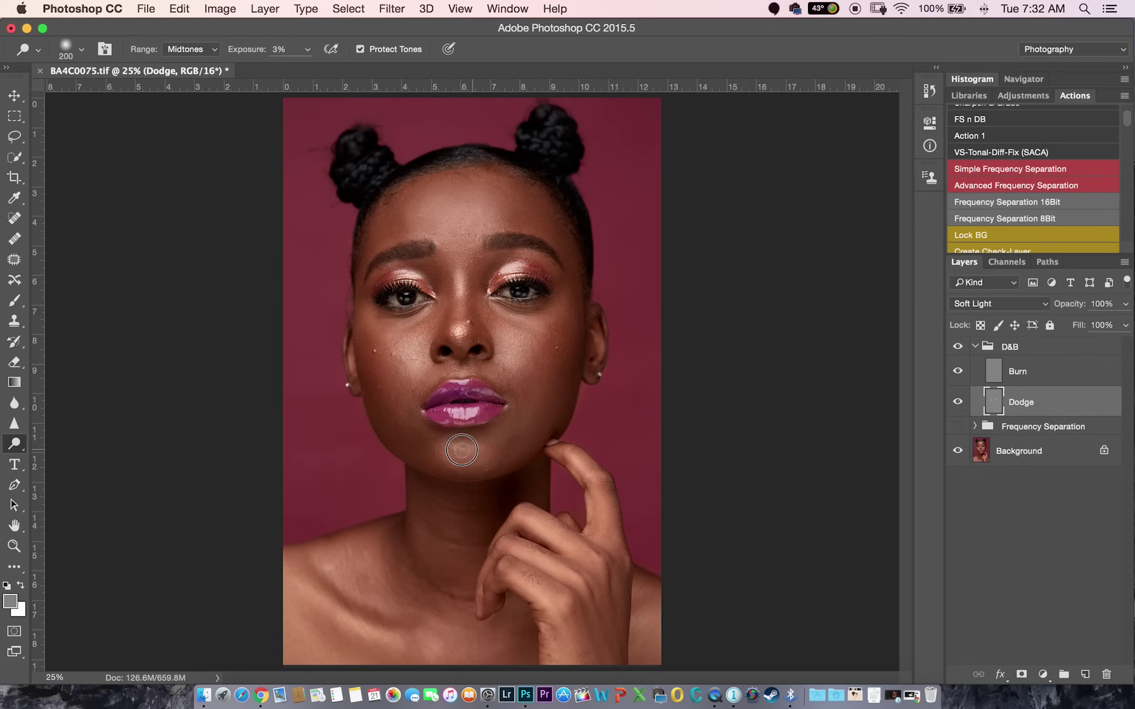
key(bracketleft)
key(bracketright)
key(bracketright)
key(bracketleft)
key(bracketleft)
key(bracketleft)
key(bracketleft)
key(bracketleft)
key(bracketright)
key(bracketright)
key(bracketright)
key(bracketright)
key(bracketright)
mouse_move(473, 225)
mouse_down()
mouse_move(446, 215)
mouse_move(476, 229)
mouse_move(463, 204)
mouse_move(462, 219)
mouse_move(452, 213)
mouse_move(441, 225)
mouse_move(488, 233)
mouse_up()
click(957, 426)
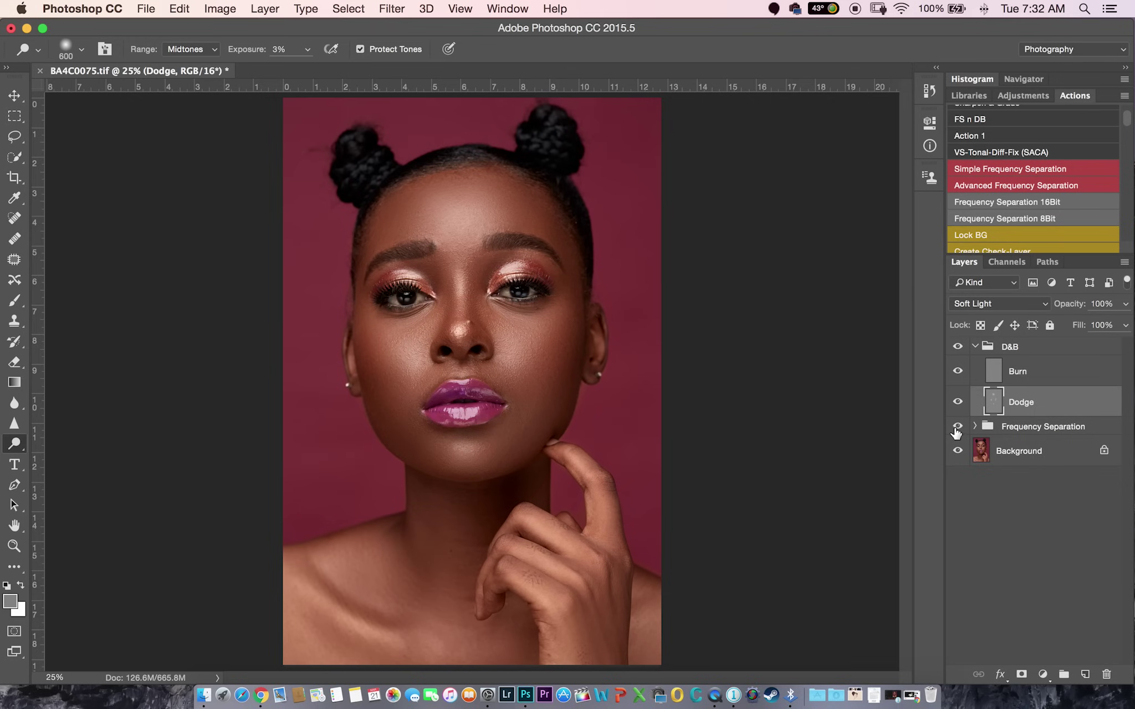
Step: Toggle the Dodge layer off and on to compare the chin and forehead highlights
click(958, 403)
click(958, 403)
click(958, 404)
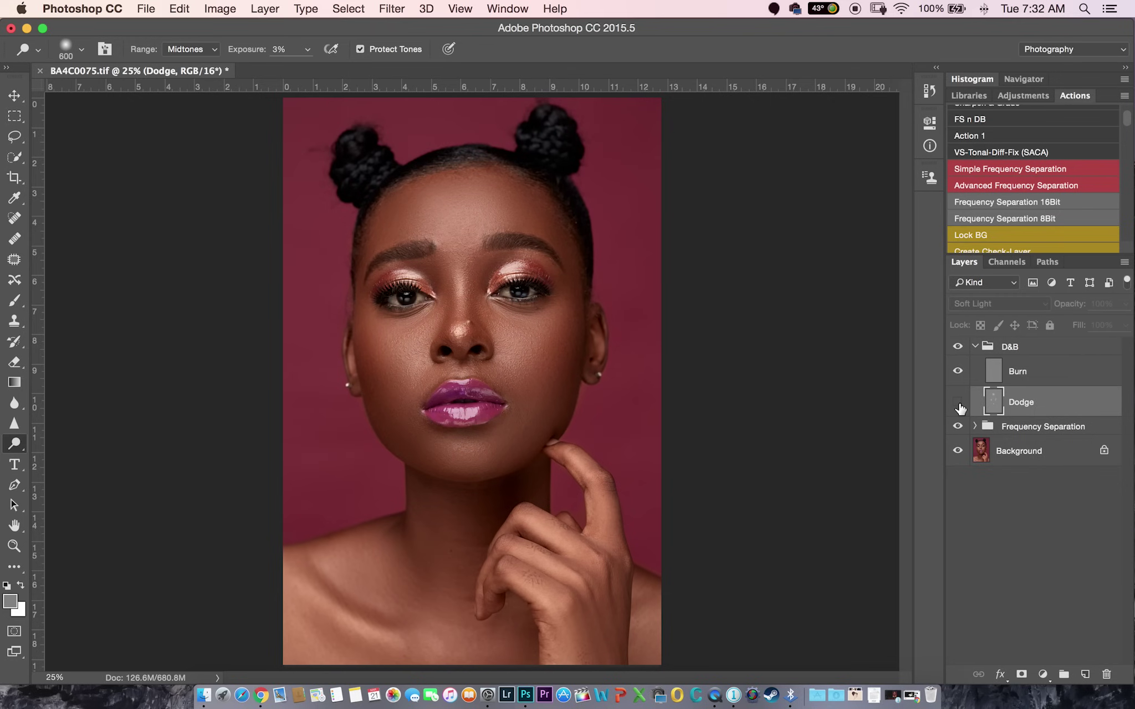
click(958, 403)
click(958, 404)
click(957, 403)
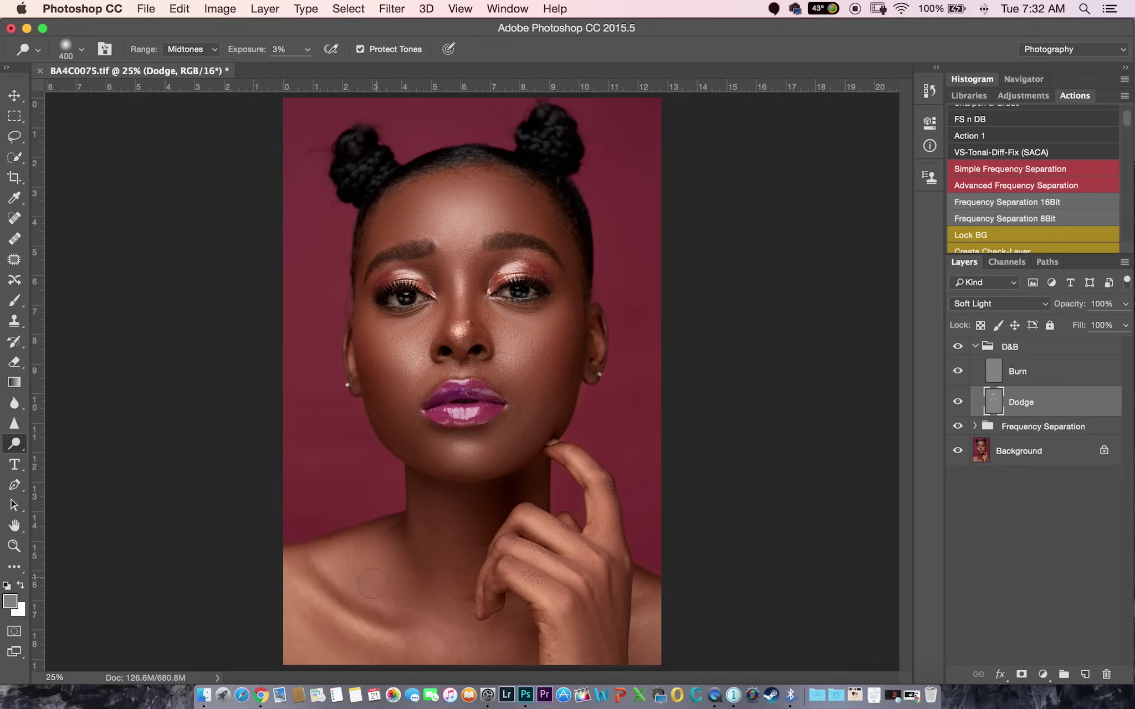
Step: Dodge the highlights along the collarbone and shoulder on the Dodge layer
mouse_move(334, 605)
mouse_down()
mouse_move(366, 635)
mouse_move(331, 596)
mouse_up()
key(bracketright)
key(bracketright)
key(bracketright)
key(bracketright)
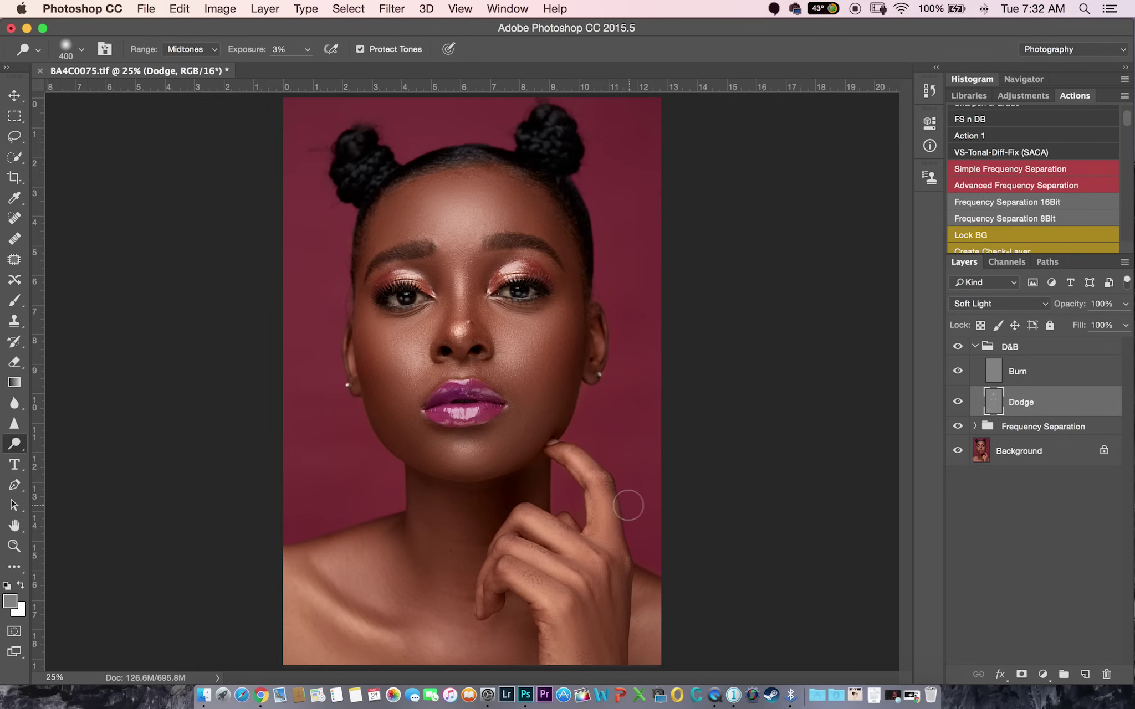
Step: Reduce the brush size and dodge the highlights on the back of the hand
key(bracketleft)
key(bracketleft)
mouse_move(544, 569)
mouse_down()
mouse_move(524, 550)
mouse_move(556, 571)
mouse_up()
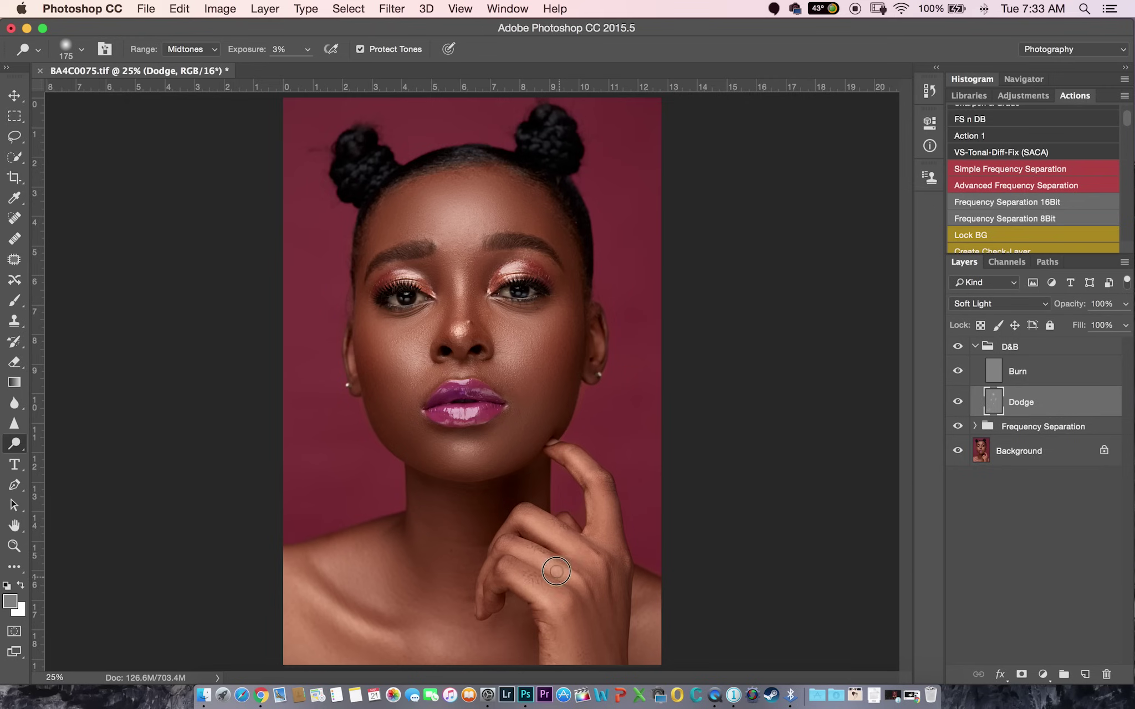
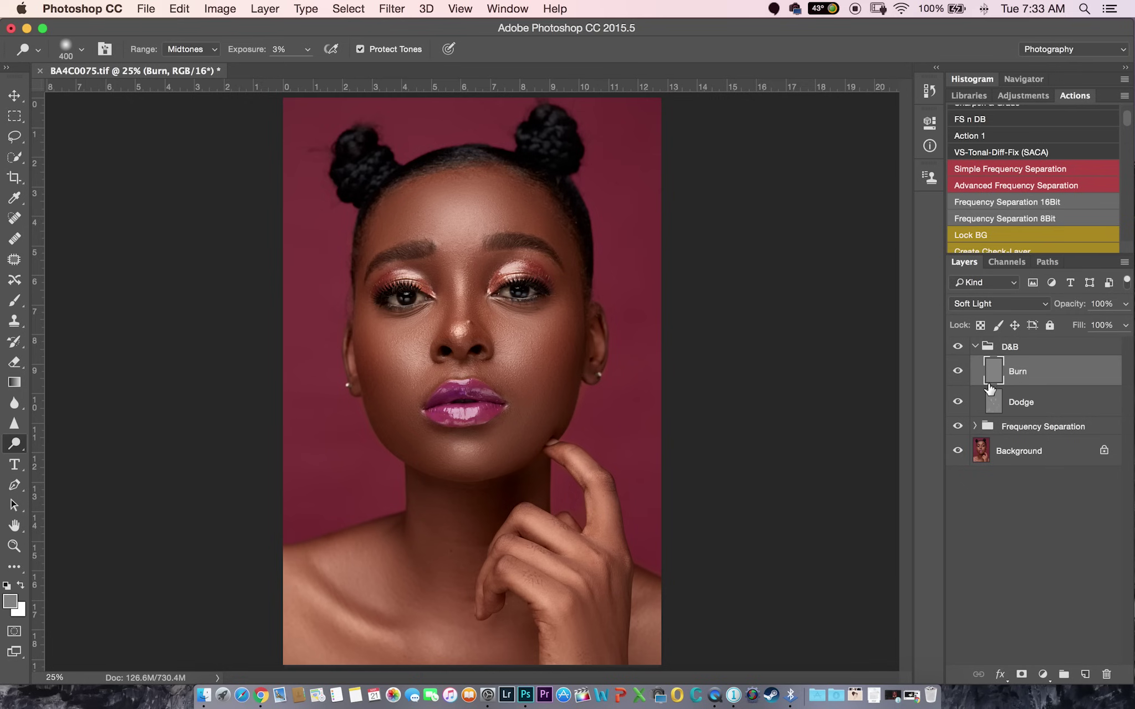
Step: Burn the edges of the forehead near the hairline on the Burn layer, with the Frequency Separation group hidden
key(shift+o)
click(957, 426)
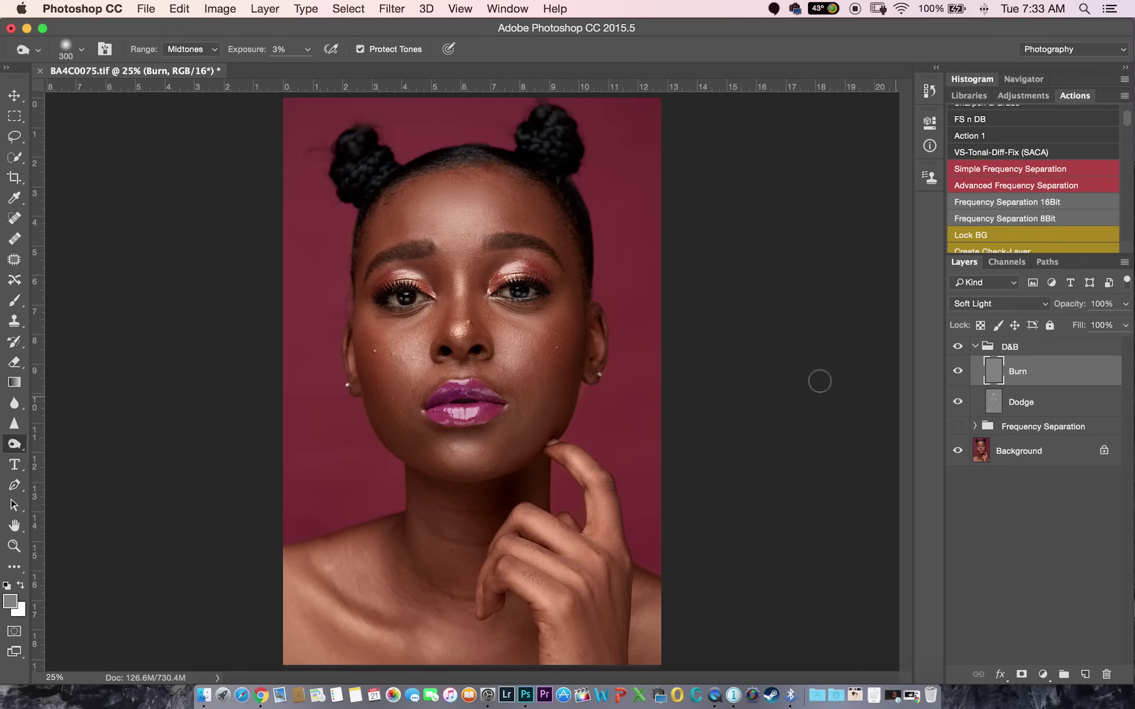
key(bracketright)
key(bracketright)
key(bracketright)
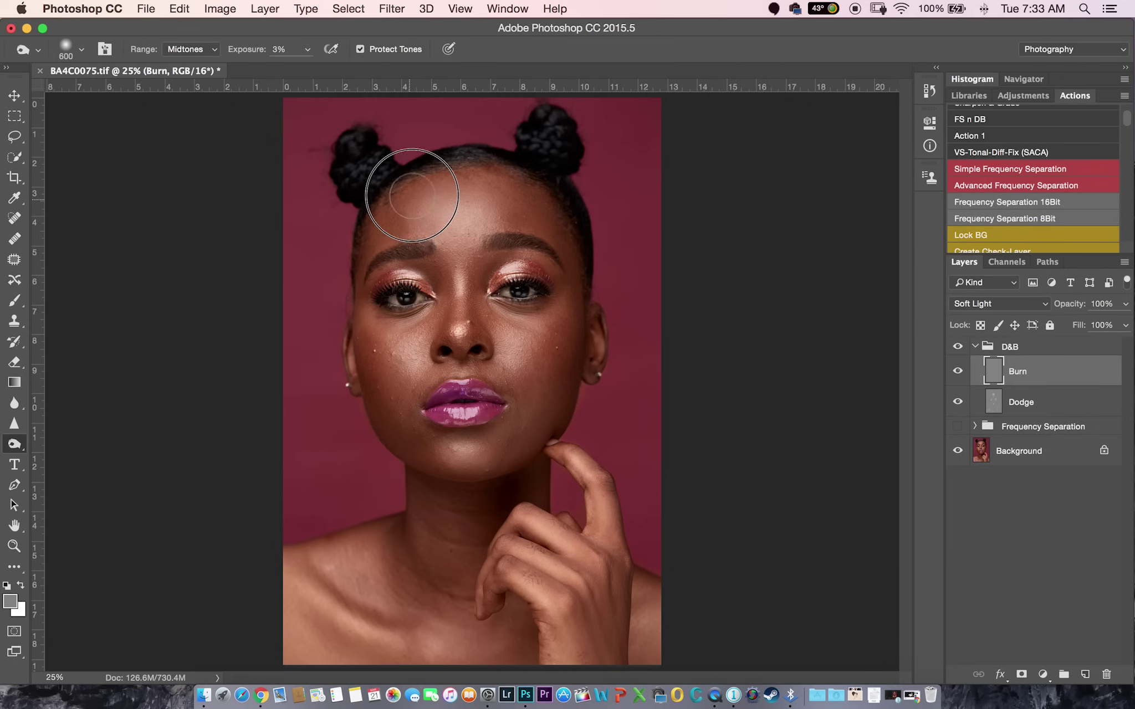
key(bracketleft)
key(bracketleft)
key(bracketleft)
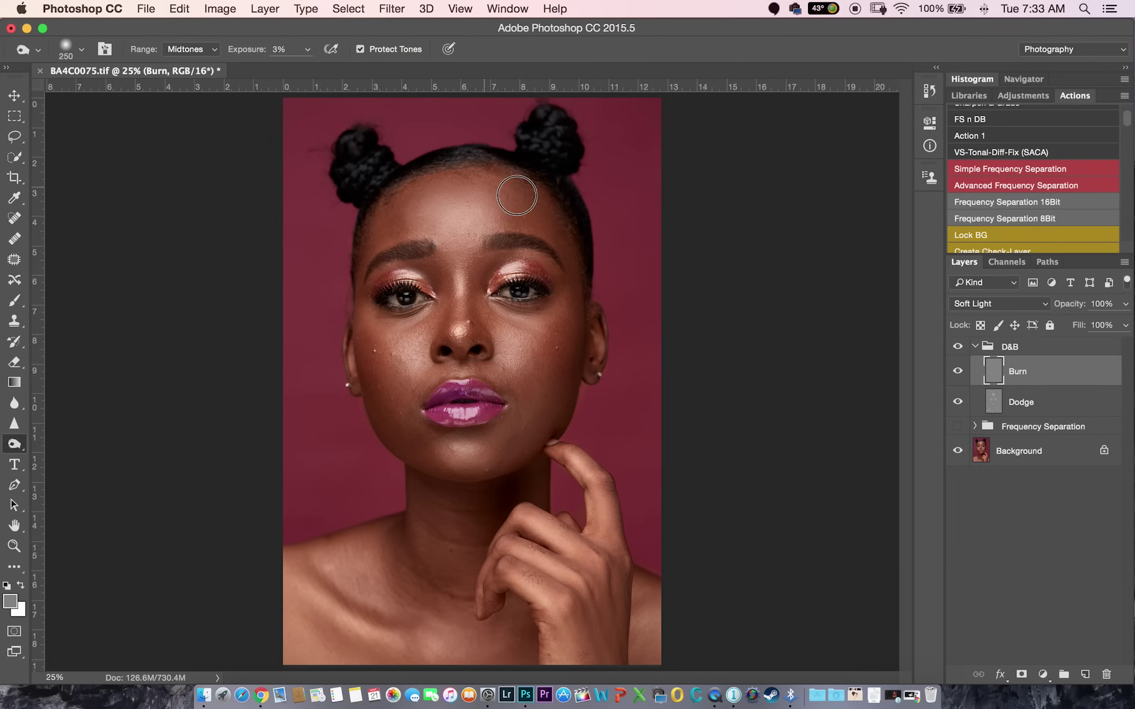
Step: Enlarge the brush to 400 px and burn the lower contour of the face along the jaw and chin
key(bracketright)
key(bracketleft)
key(bracketright)
key(bracketright)
key(bracketright)
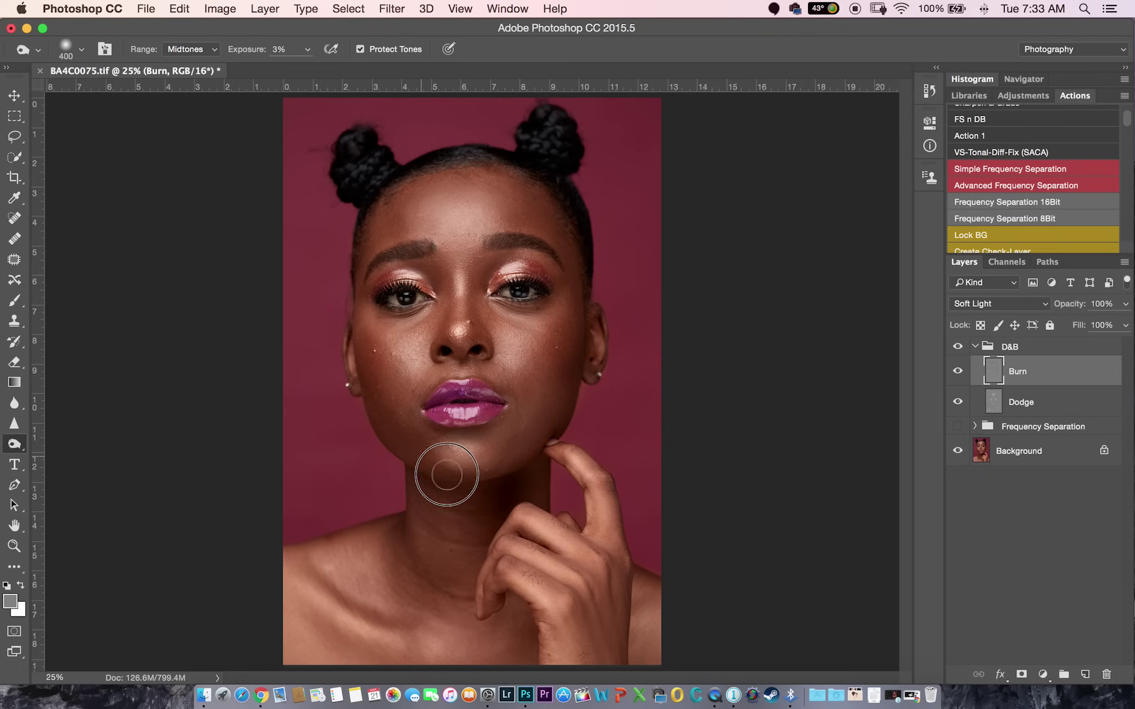
Step: Reduce the brush to 100 px or less and burn the side of the nose bridge and the inner brow area
key(bracketleft)
key(bracketleft)
key(bracketleft)
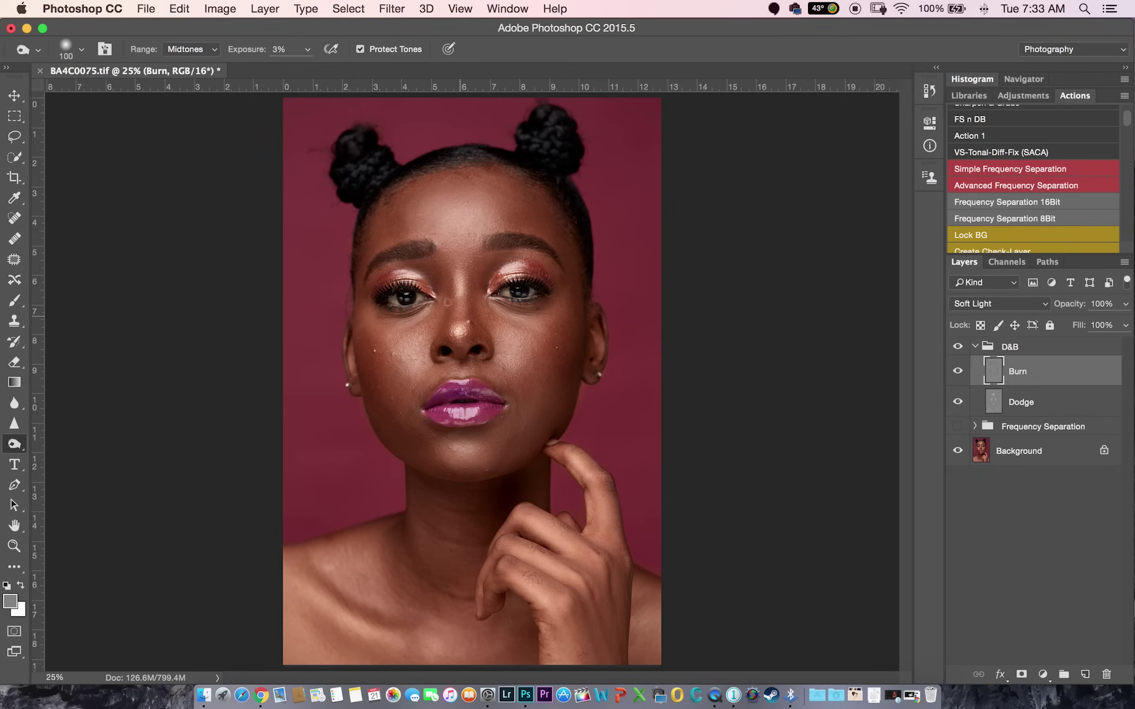
key(bracketleft)
drag(443, 270, 412, 267)
key(bracketright)
key(bracketright)
key(bracketleft)
key(bracketleft)
Step: Enlarge the brush to 500 px and burn the outer cheek beside the ear
key(bracketright)
key(bracketright)
key(bracketright)
key(bracketright)
key(bracketright)
key(bracketright)
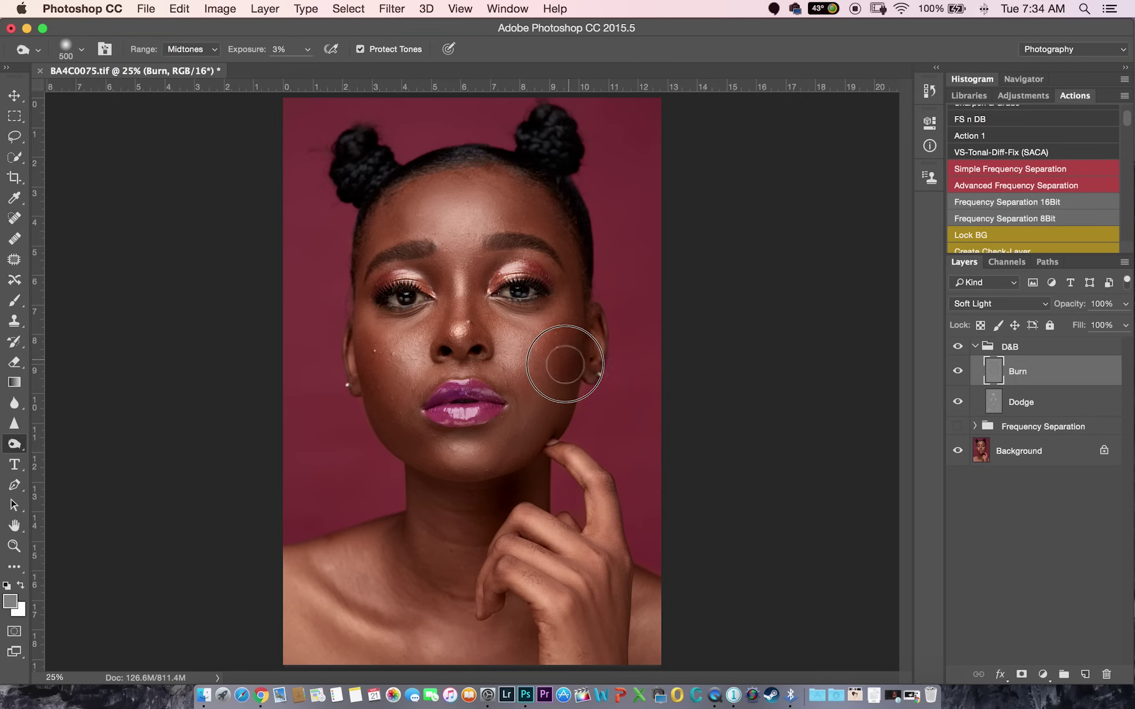
key(bracketleft)
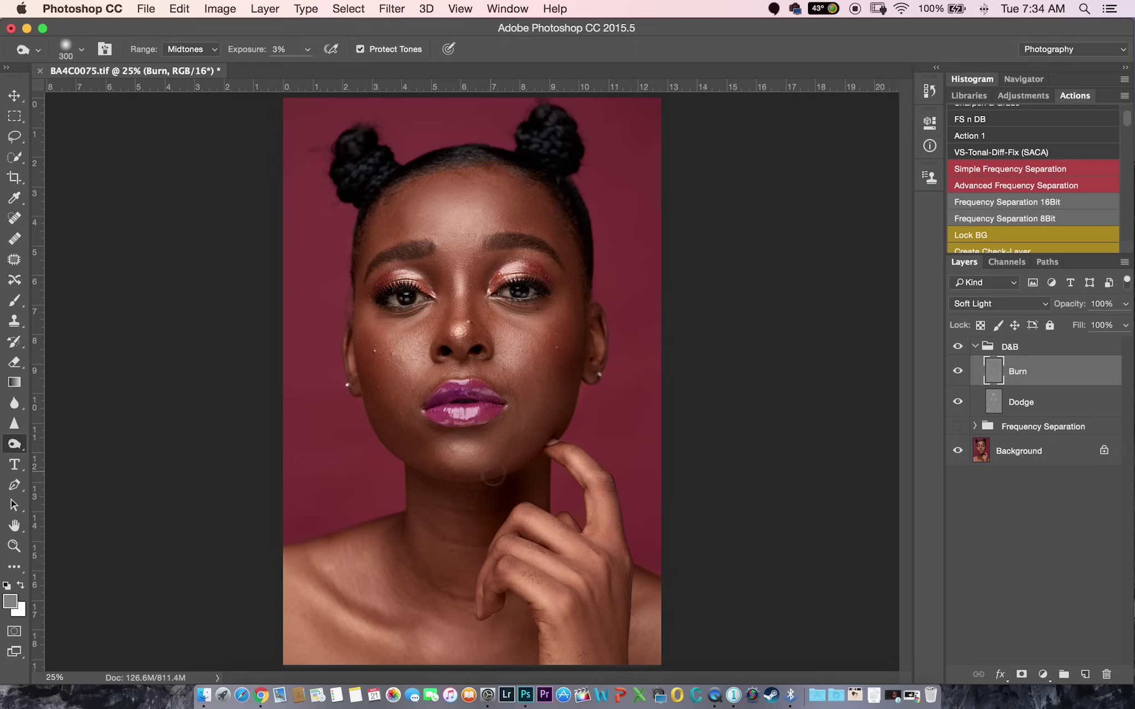
Step: Burn the shadows under the chin and on the body with varying brush sizes, and show the Frequency Separation group again
key(bracketright)
key(bracketleft)
key(bracketleft)
key(bracketleft)
key(bracketleft)
key(bracketleft)
key(bracketright)
key(bracketright)
key(bracketright)
key(bracketright)
key(bracketright)
key(bracketright)
key(bracketleft)
key(bracketleft)
key(bracketleft)
key(bracketright)
click(958, 427)
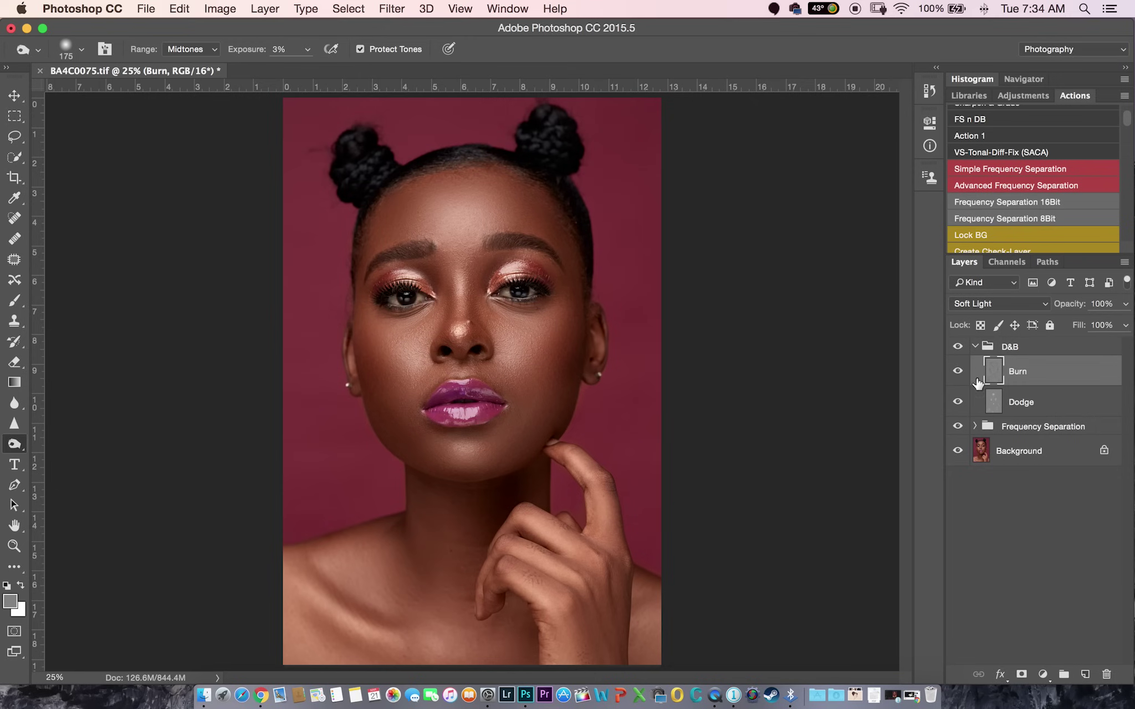
Step: Collapse the D&B group and toggle its visibility to compare the portrait before and after dodging and burning
click(975, 345)
click(959, 348)
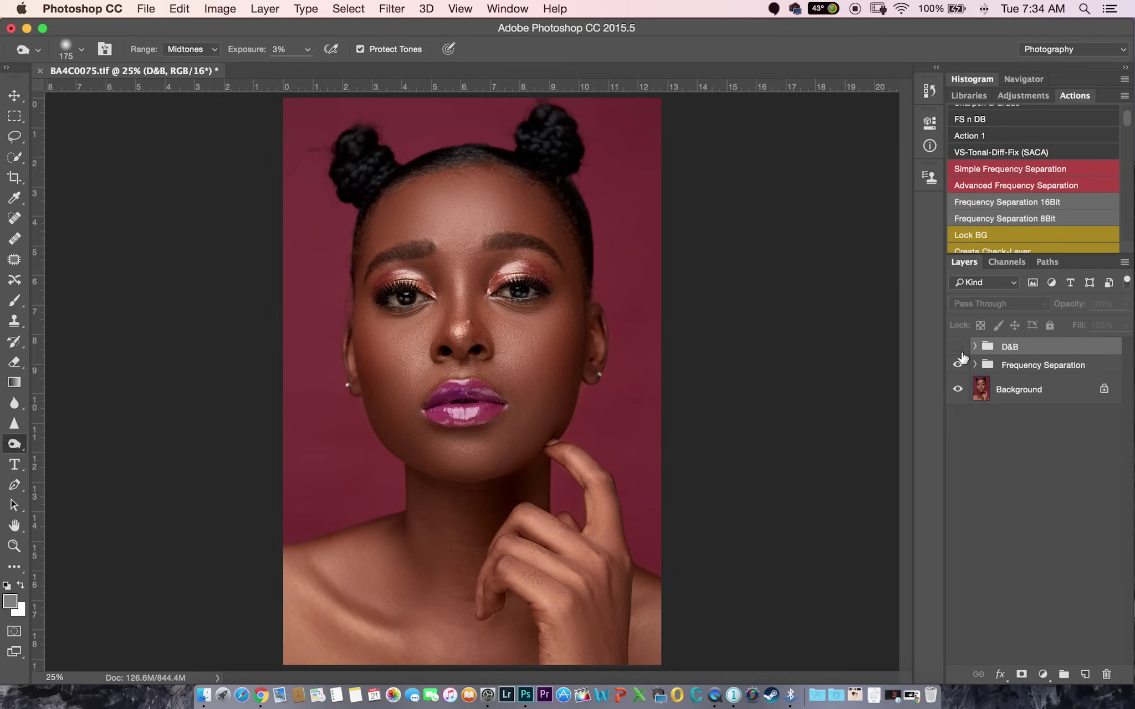
click(957, 347)
click(958, 347)
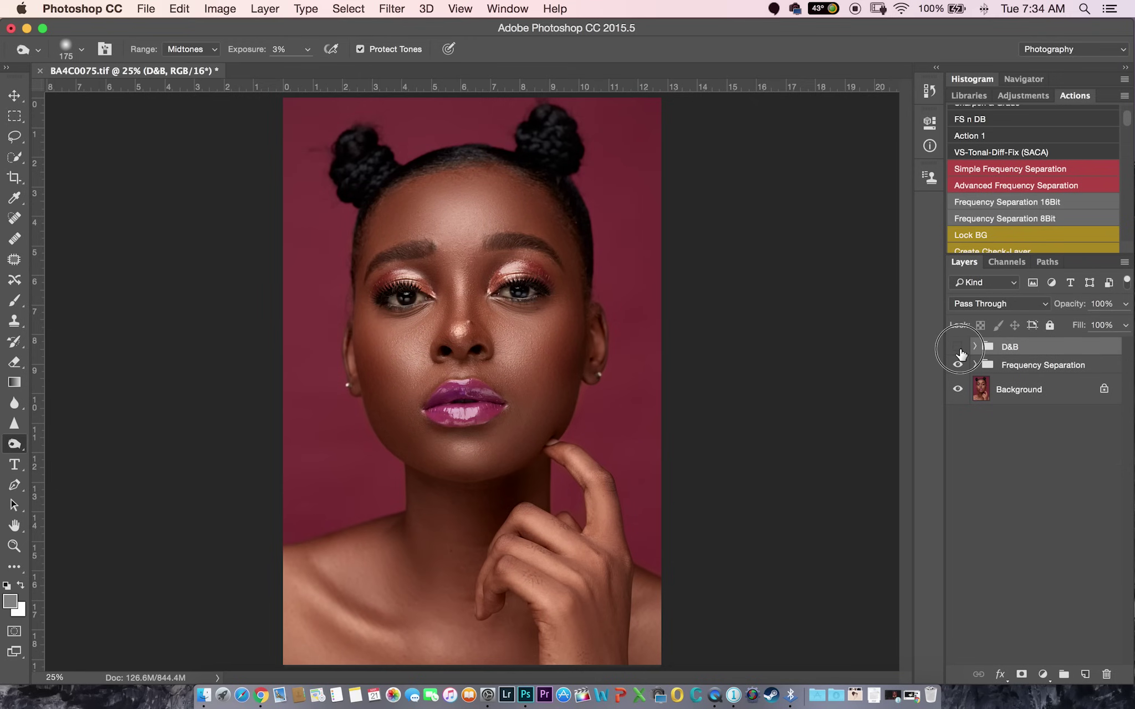
click(958, 347)
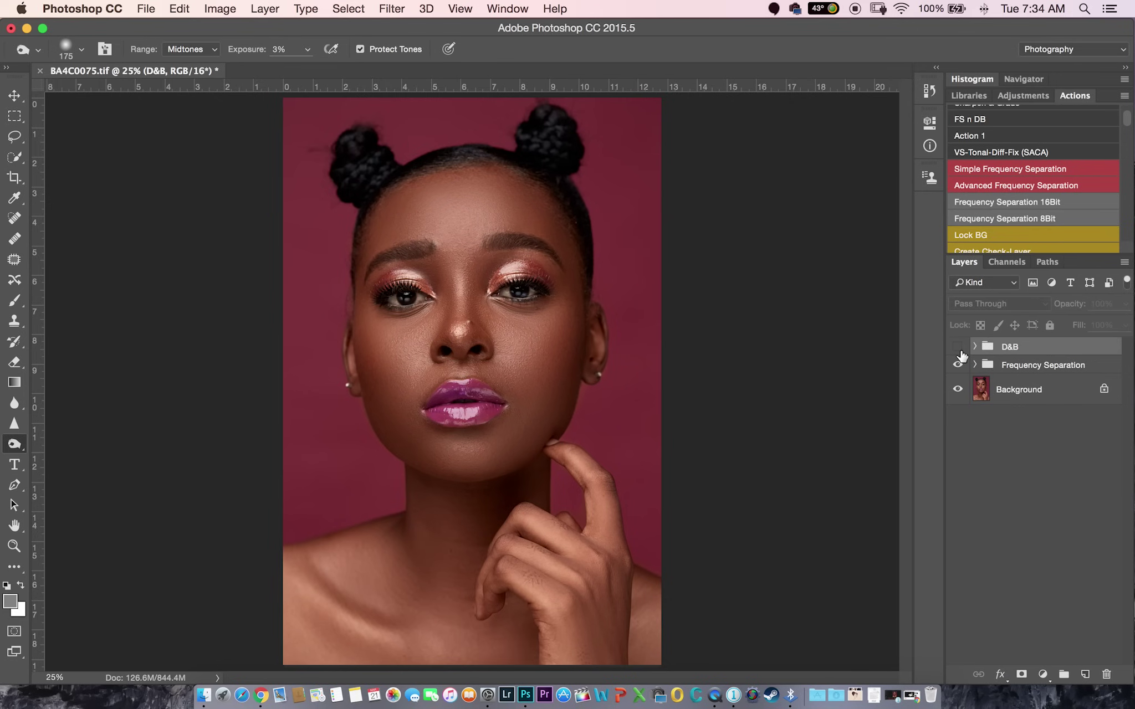
click(957, 349)
click(958, 349)
click(958, 349)
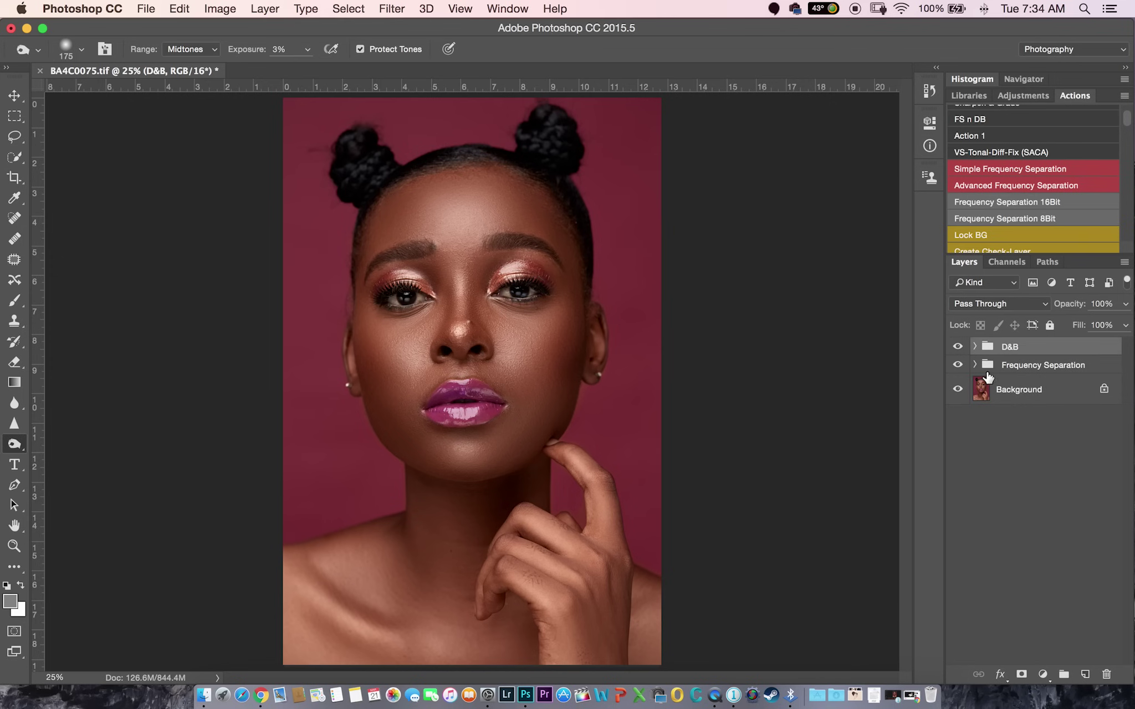
Step: Select the Dodge layer in the D&B group and set the Dodge tool's exposure to 10% for close work on the lips
click(975, 347)
click(1008, 404)
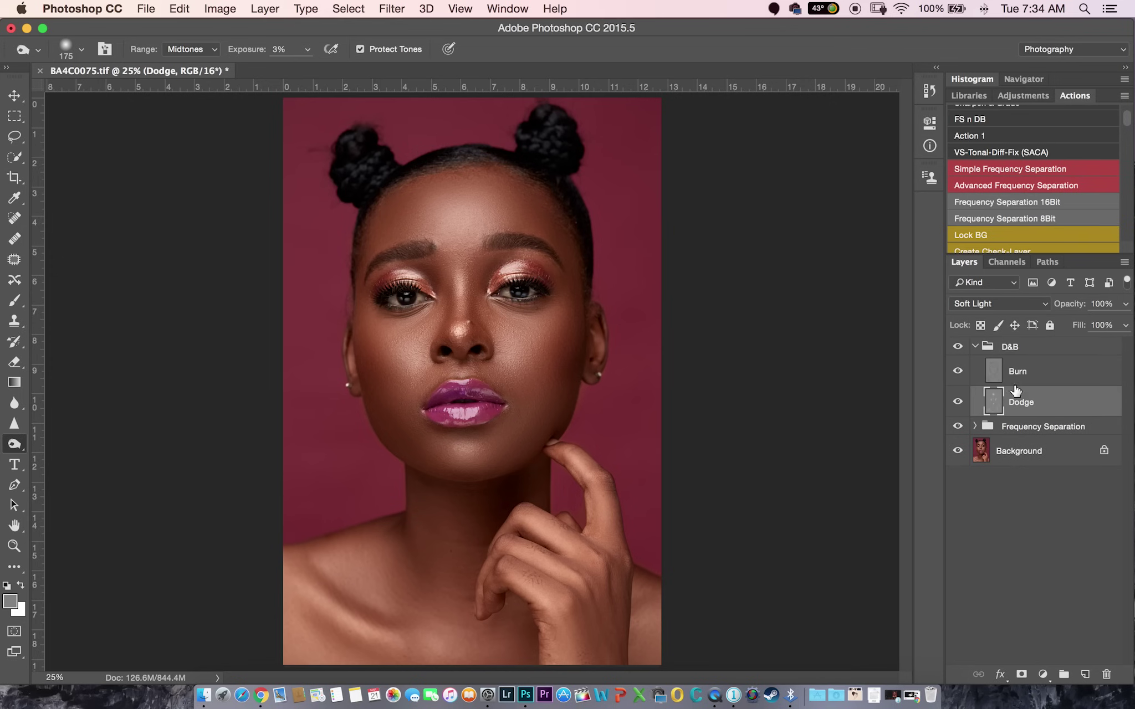
key(z)
click(456, 361)
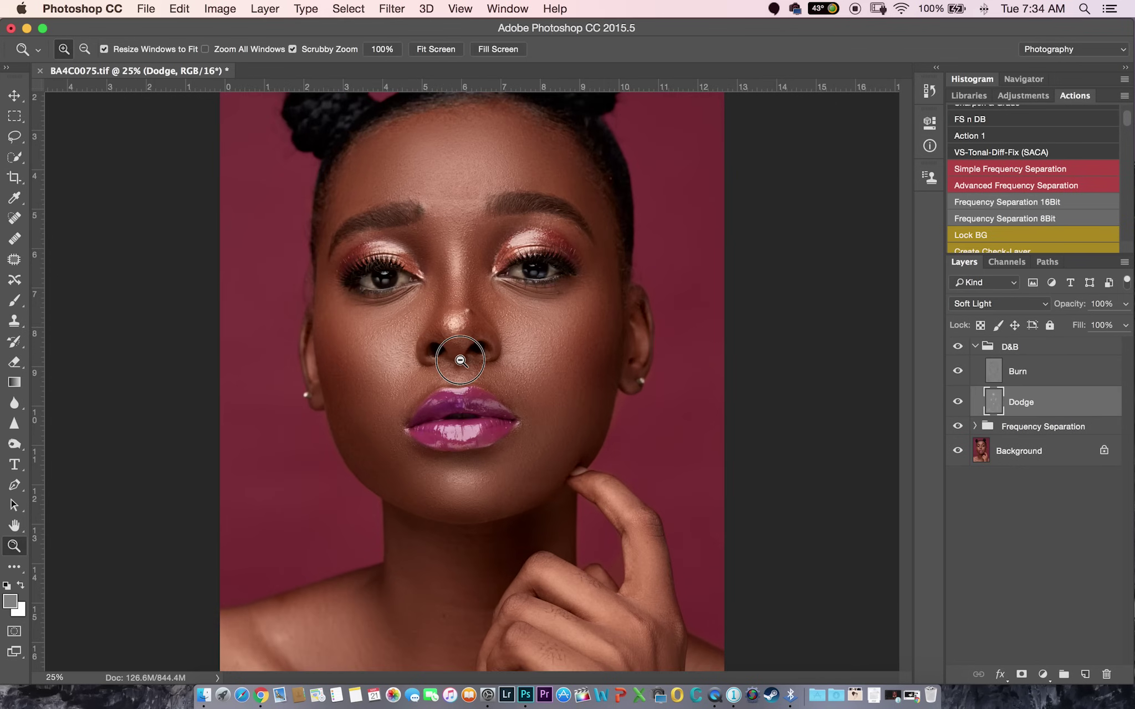
click(451, 365)
click(434, 376)
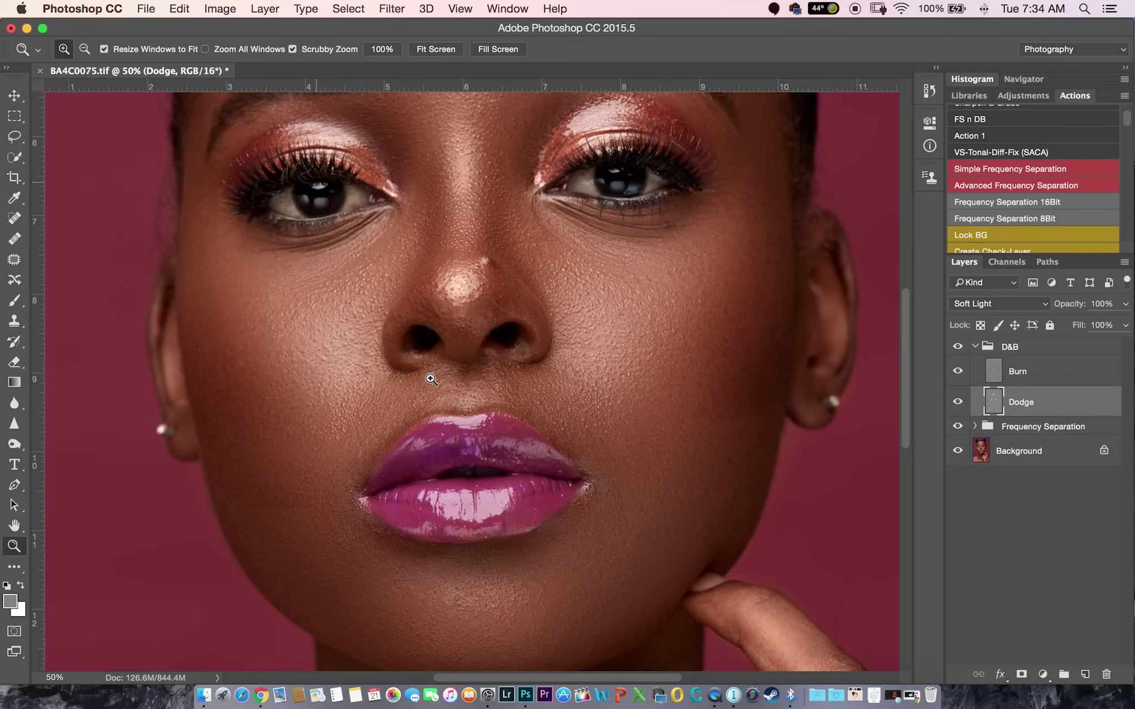
key(o)
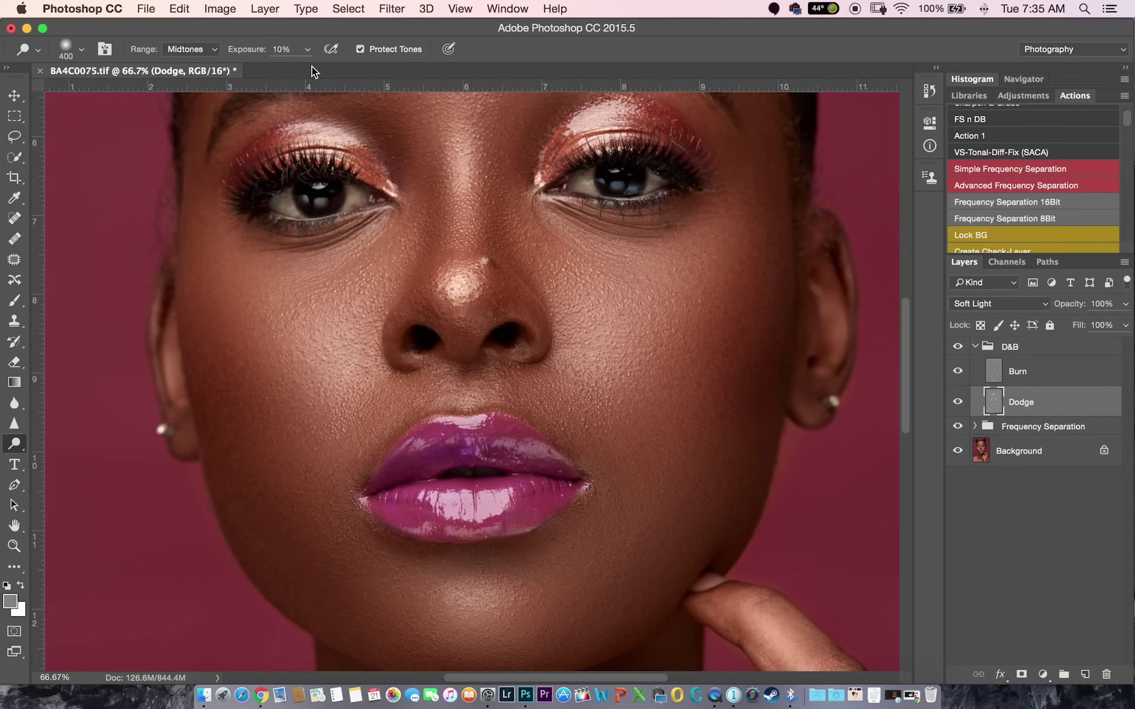
Step: Reduce the brush to 40 px and dodge the highlights on the upper lip
key(bracketleft)
key(bracketleft)
key(bracketleft)
key(bracketleft)
key(bracketleft)
key(bracketleft)
key(bracketleft)
key(bracketleft)
key(bracketleft)
key(bracketleft)
key(bracketleft)
key(bracketleft)
key(bracketleft)
key(bracketleft)
drag(519, 450, 538, 453)
drag(474, 422, 465, 422)
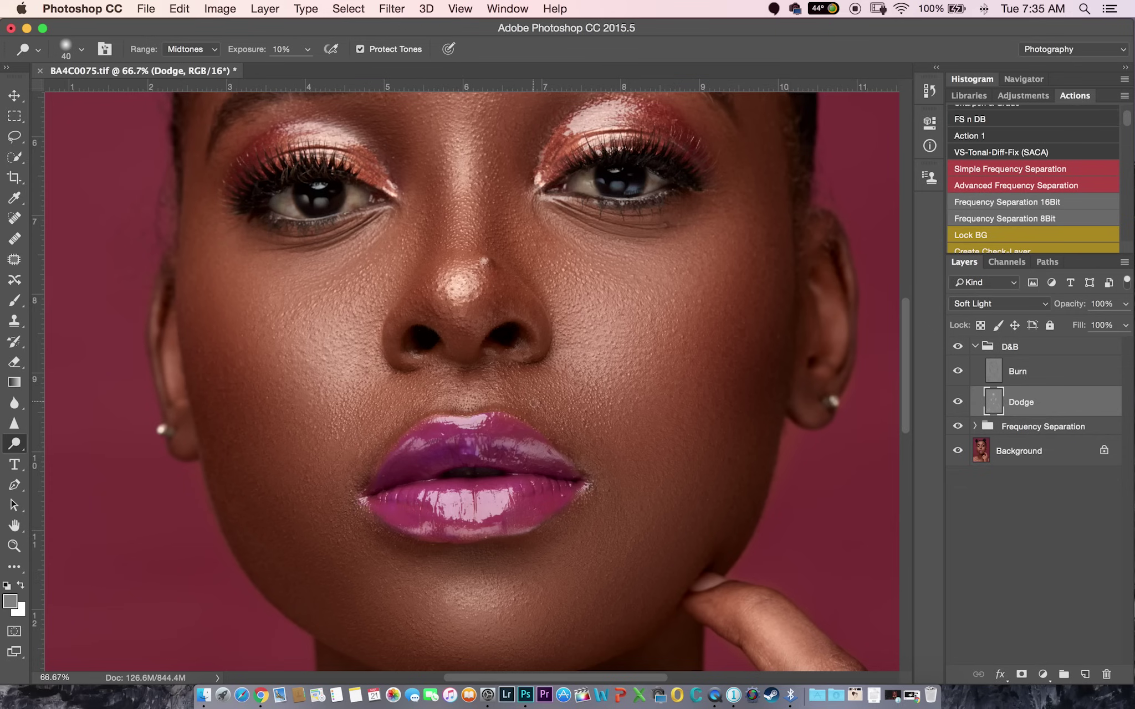
Step: Inspect the eyes and forehead up close, and check the whole portrait at 25% zoom
scroll(470, 382, up, 10)
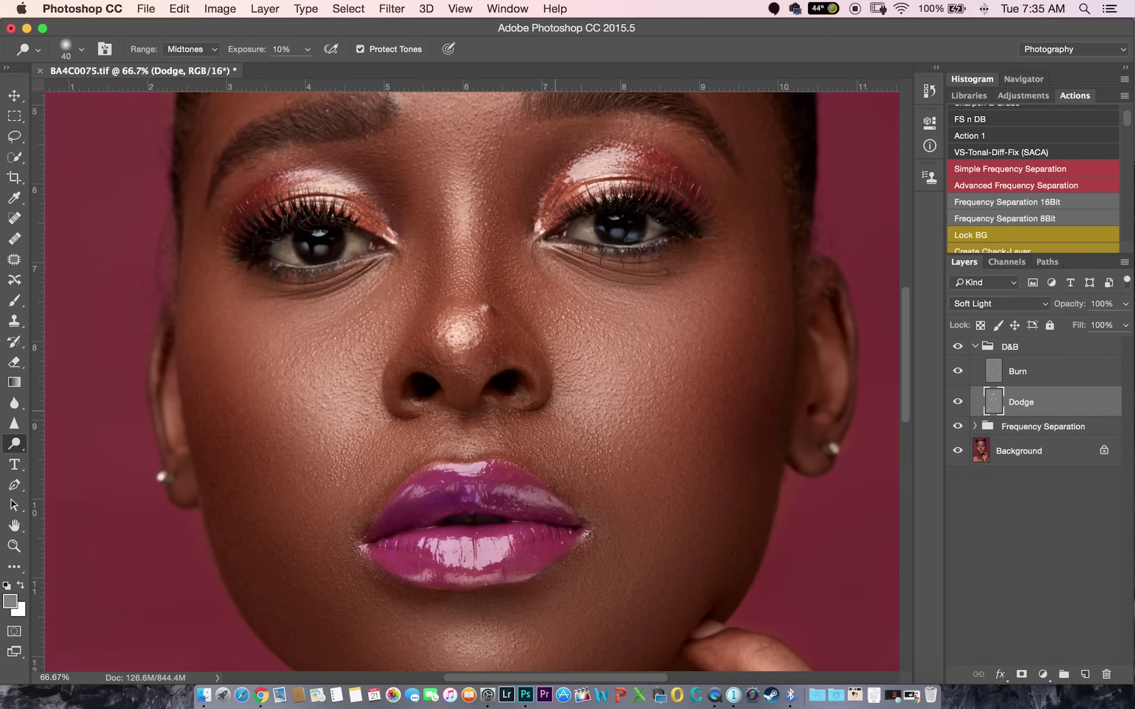
scroll(550, 414, up, 7)
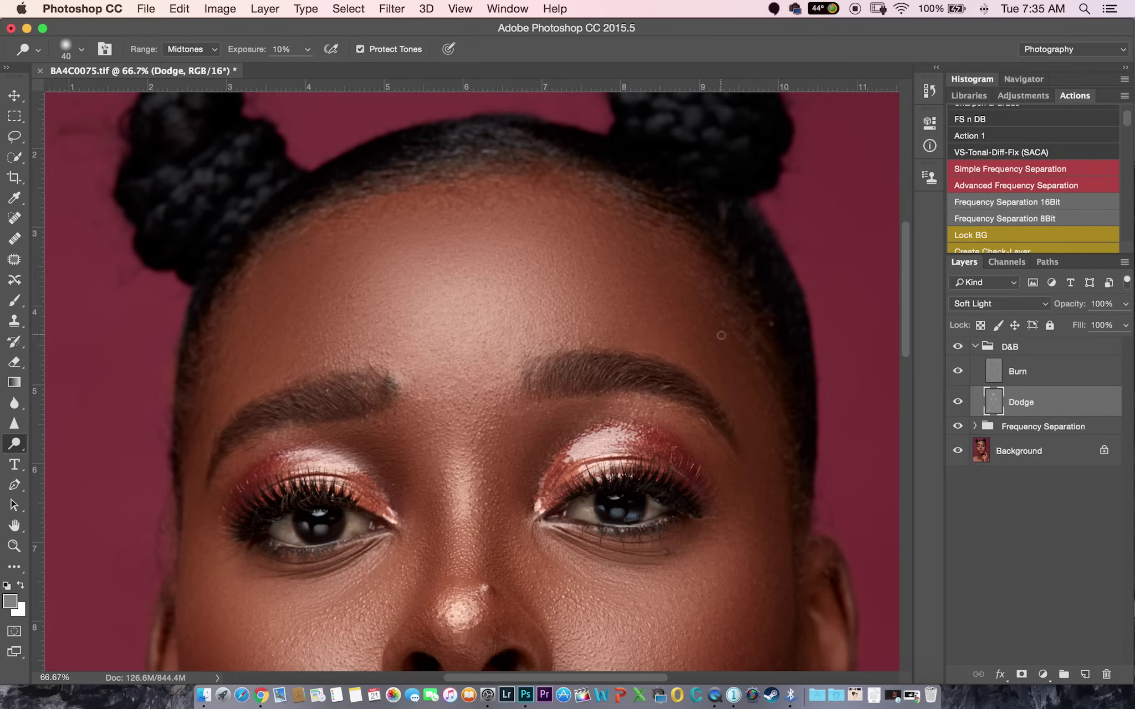
key(z)
alt+click(490, 394)
alt+click(503, 397)
alt+click(502, 397)
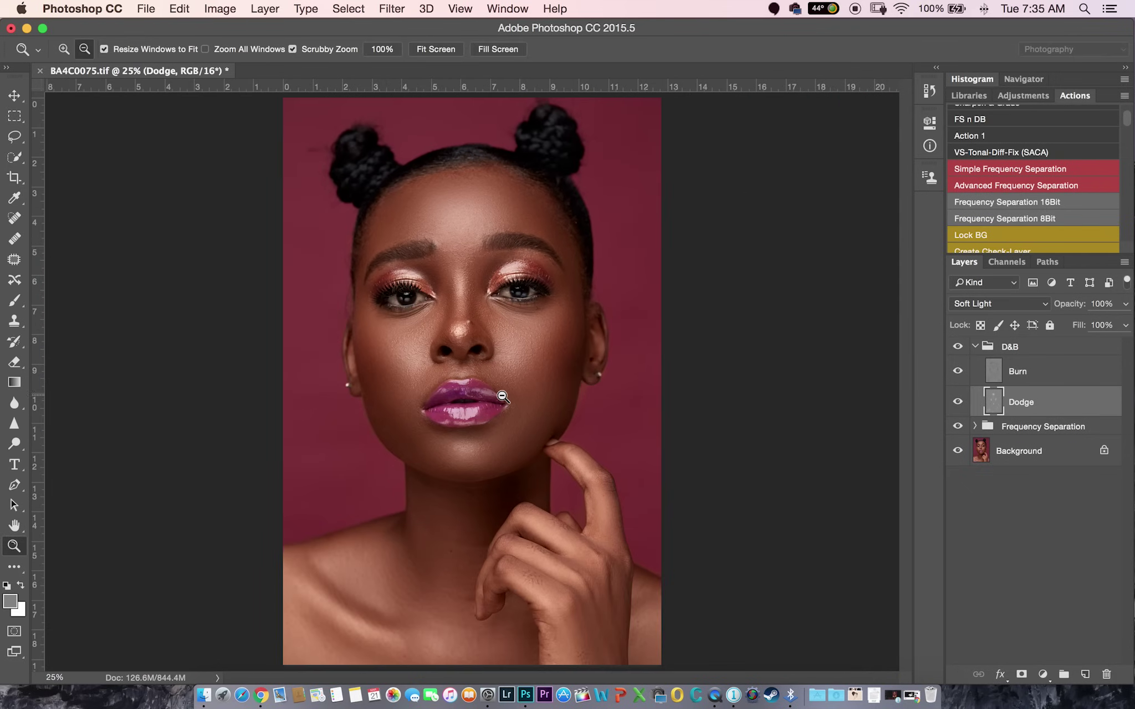
alt+click(503, 396)
key(o)
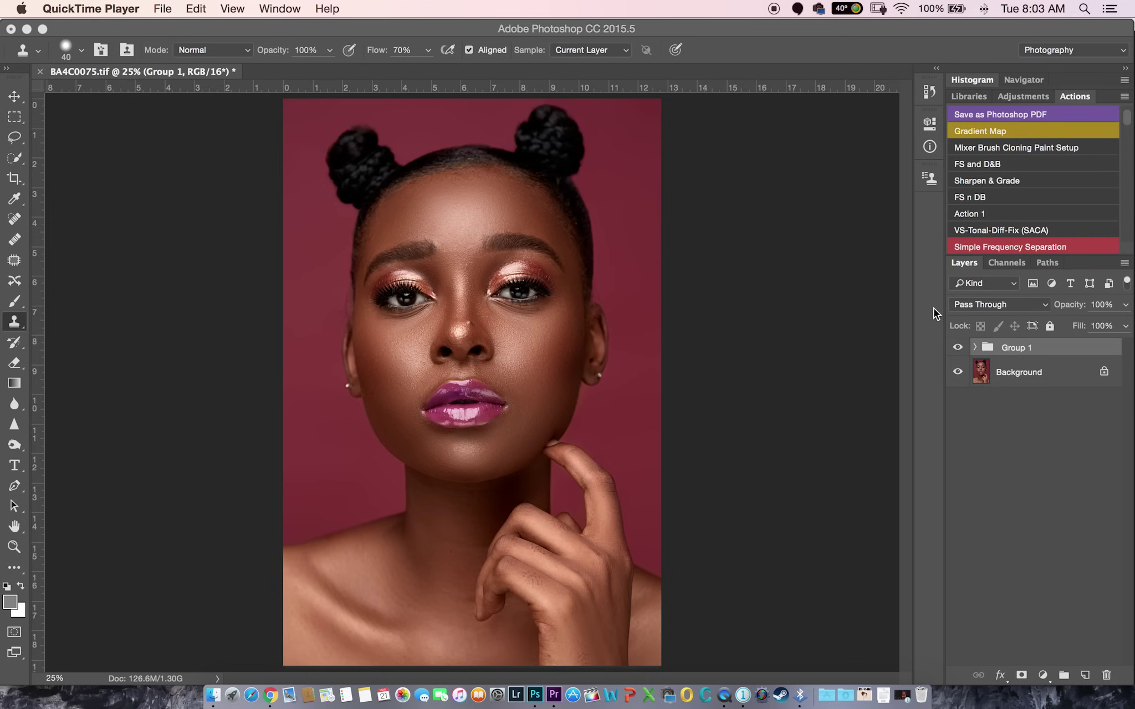
Step: Toggle the visibility of Group 1 to compare the finished retouch with the original Background
click(956, 348)
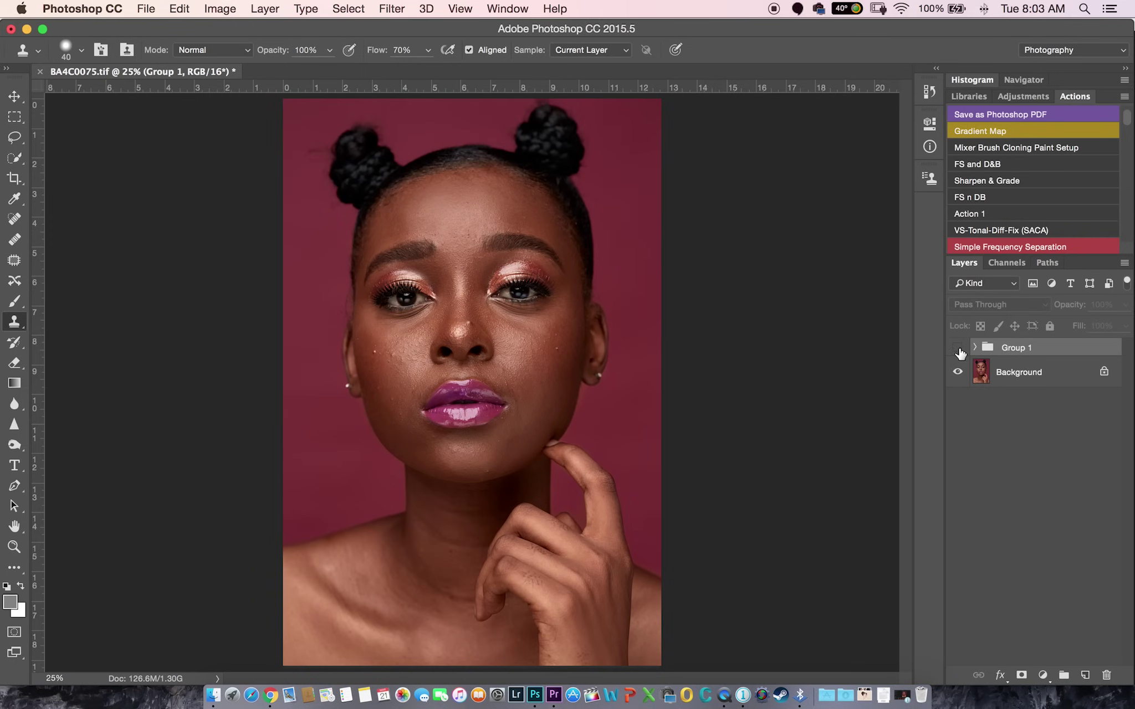
click(958, 349)
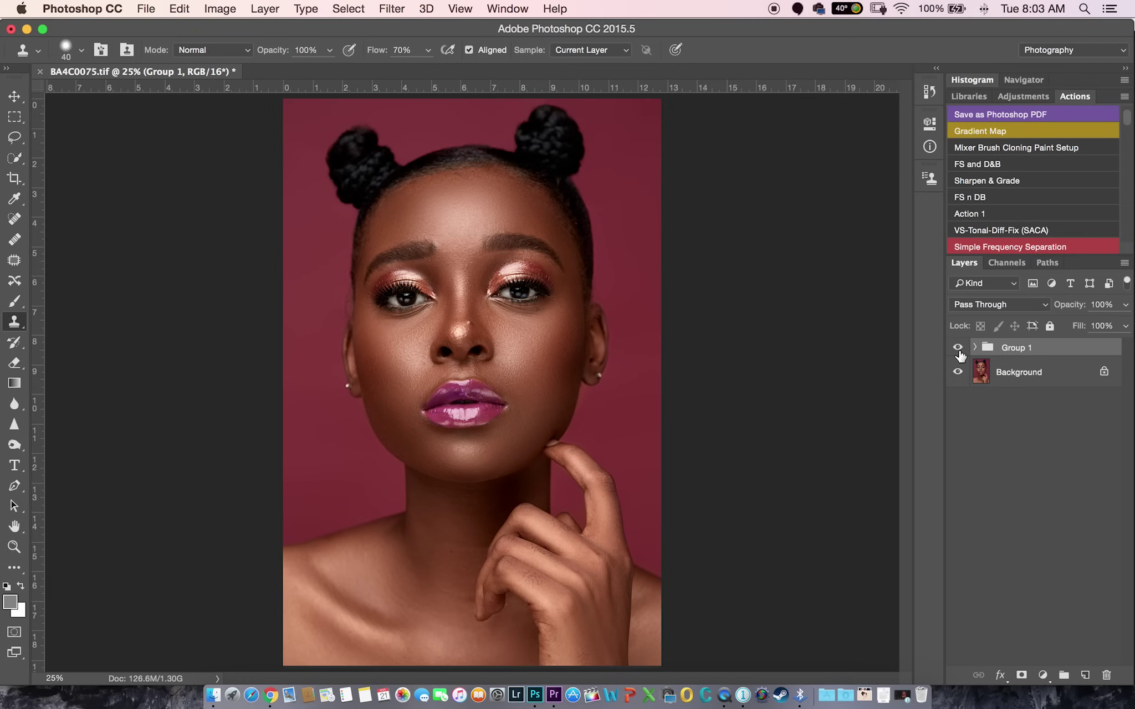
click(958, 349)
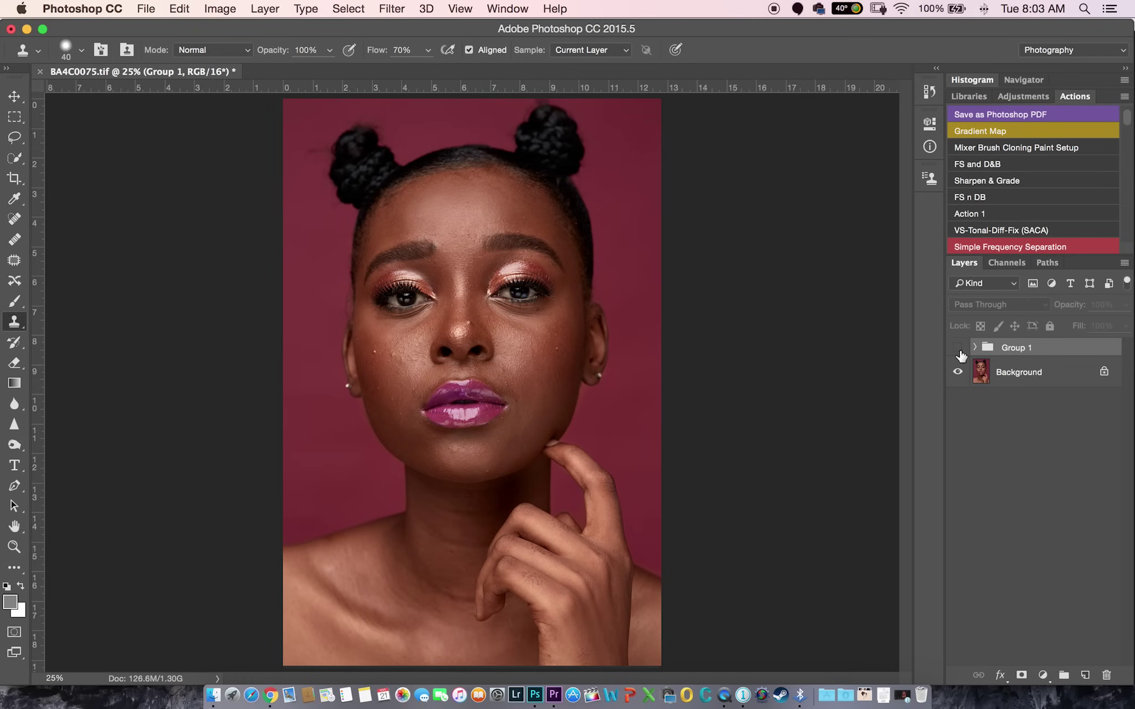
click(958, 349)
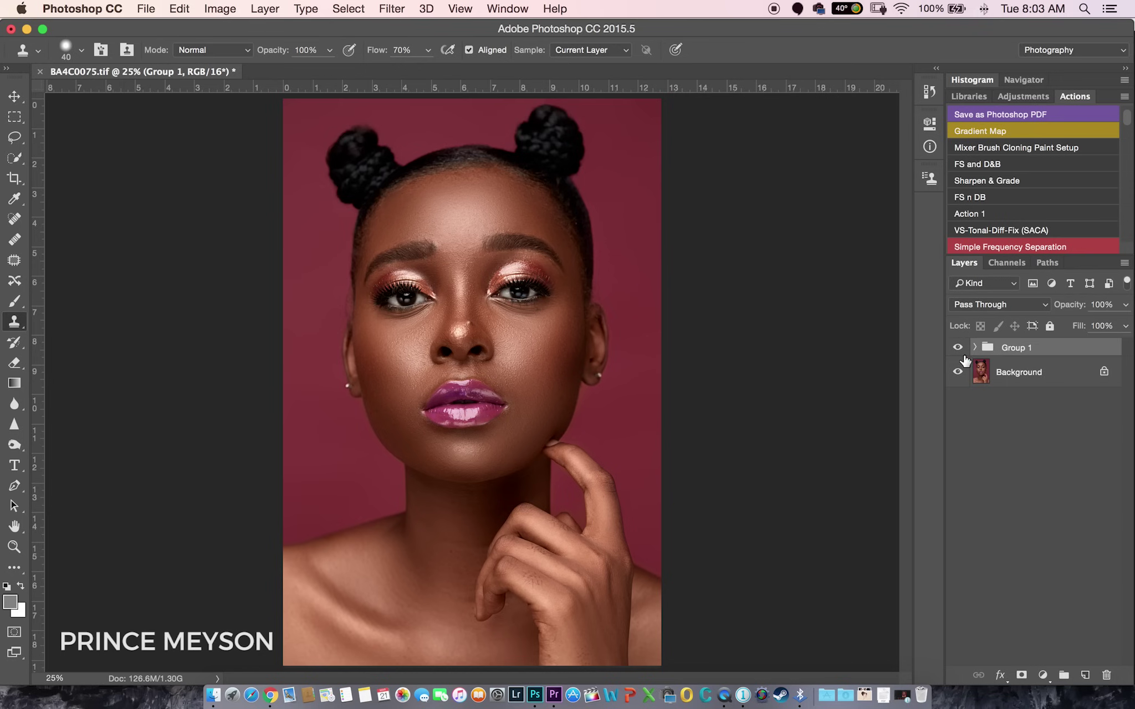